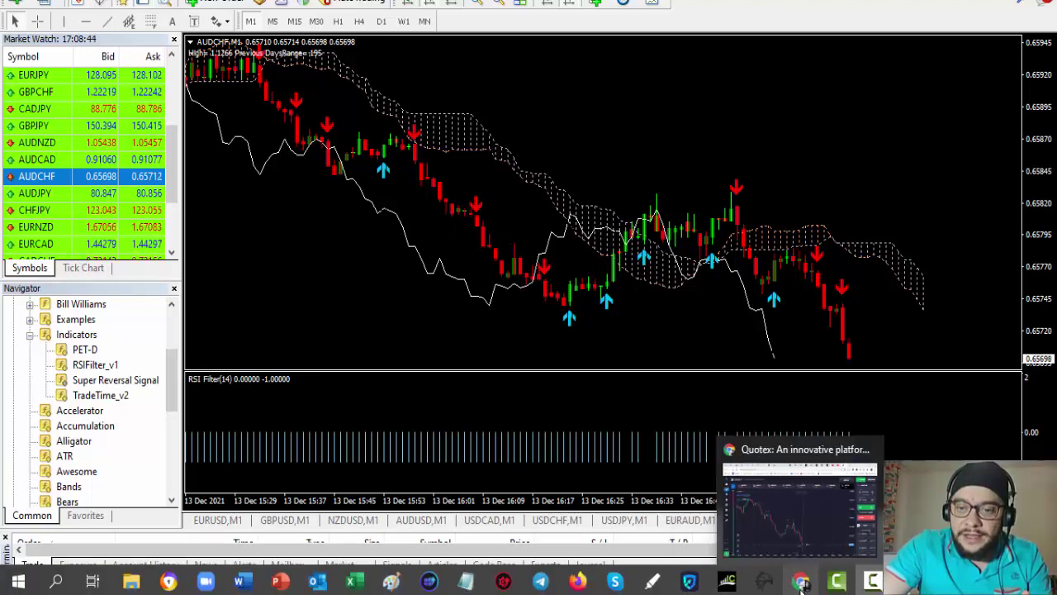
Bring up Quotex's AUD/CHF trade and show the Trading signals list beside it
{"action": "left_click", "coordinate": [800, 582]}
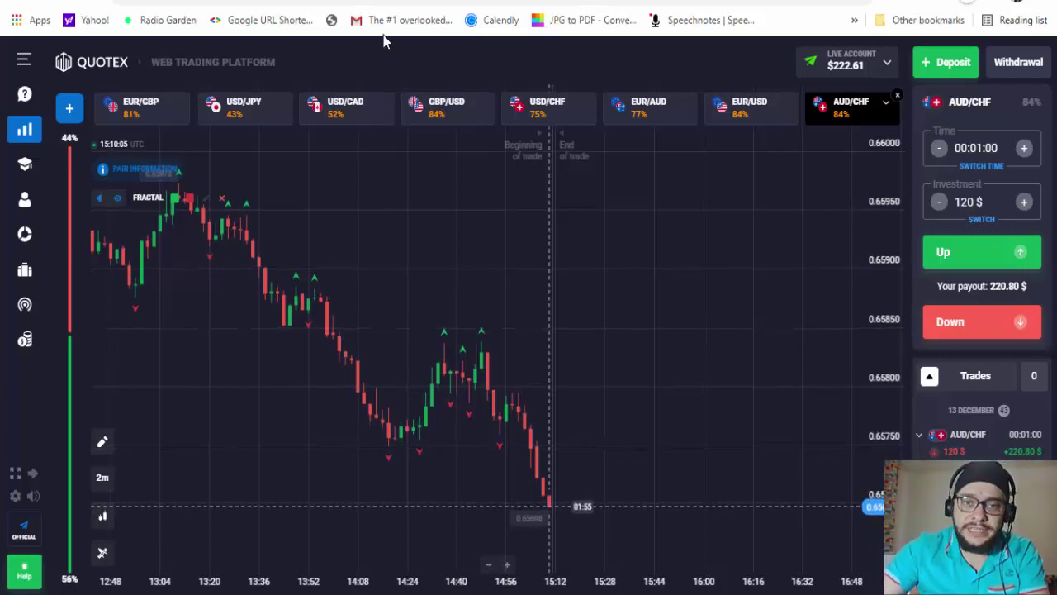
{"action": "left_click", "coordinate": [25, 305]}
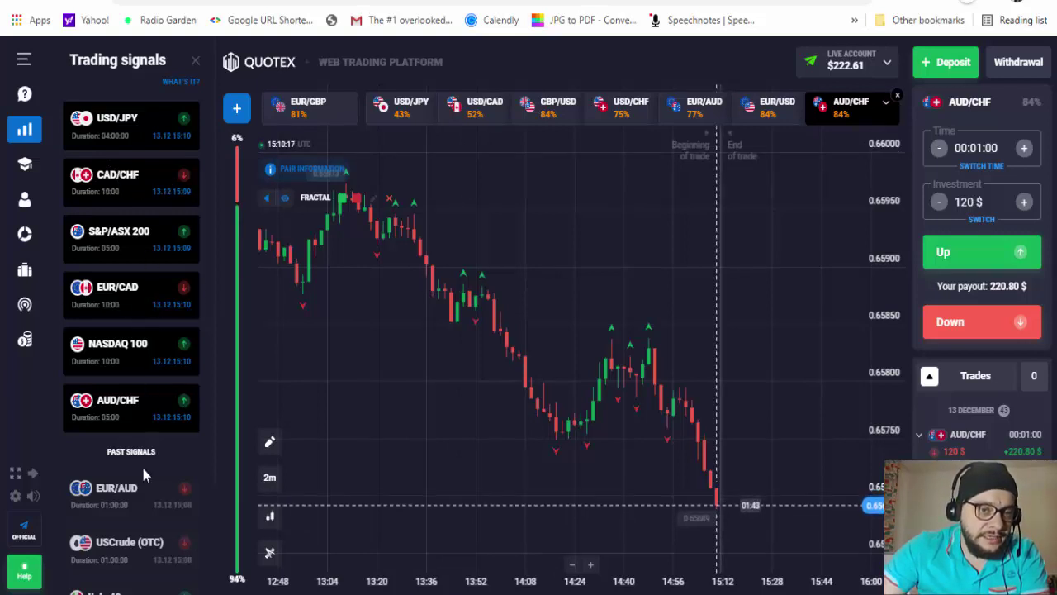
Hide the signals panel and change the AUD/CHF stake from 120 $ to 222 $
{"action": "left_click", "coordinate": [23, 305]}
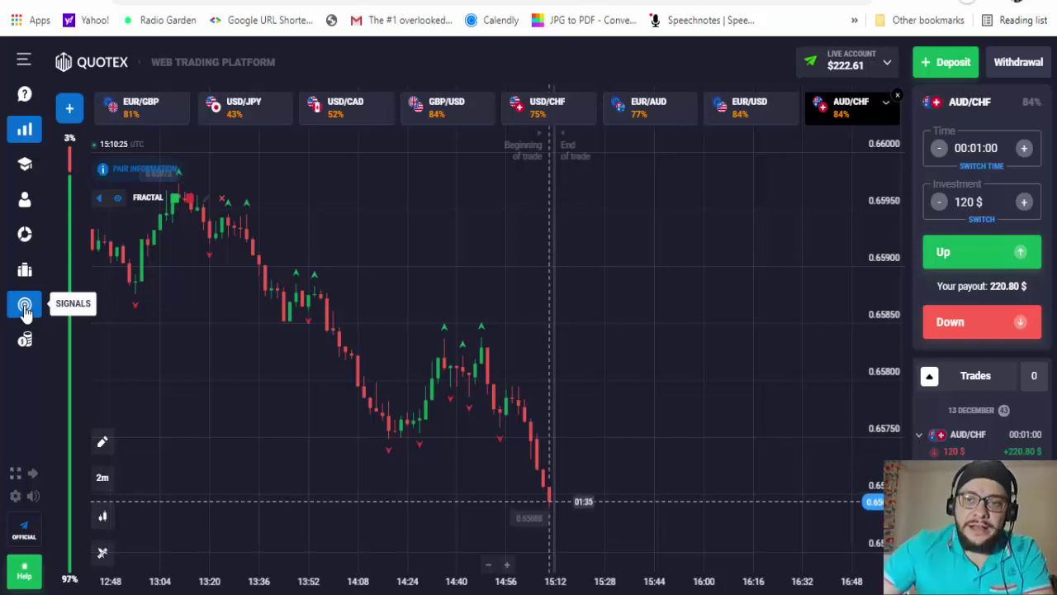
{"action": "left_click_drag", "start_coordinate": [979, 202], "coordinate": [951, 203]}
{"action": "type", "text": "222"}
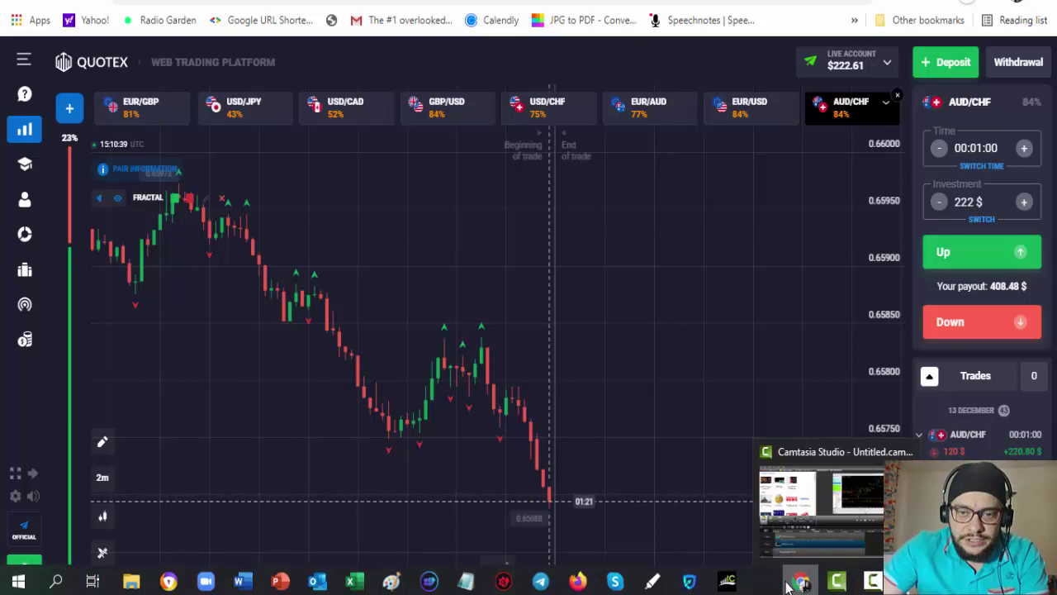
Review the AUDCHF arrow signals in MetaTrader 4, then show the EURAUD,M1 chart
{"action": "left_click", "coordinate": [766, 582]}
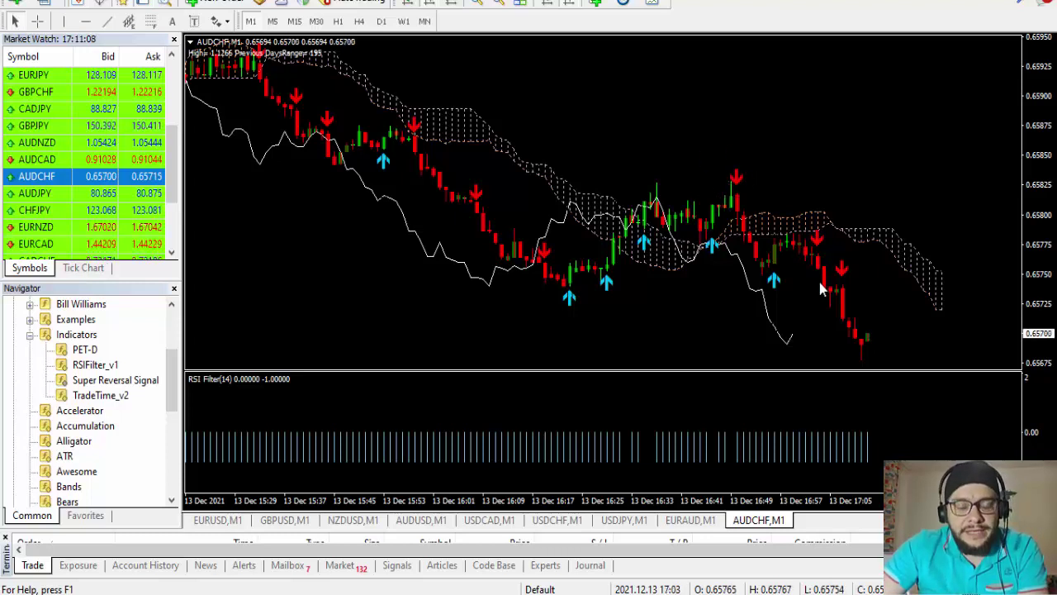
{"action": "mouse_move", "coordinate": [785, 330]}
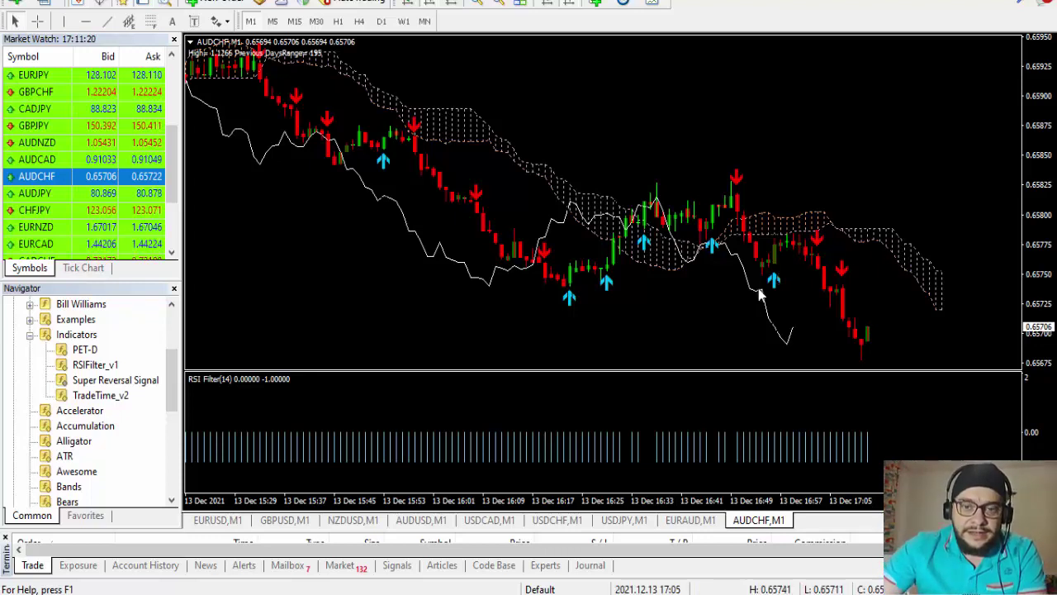
{"action": "left_click", "coordinate": [690, 520]}
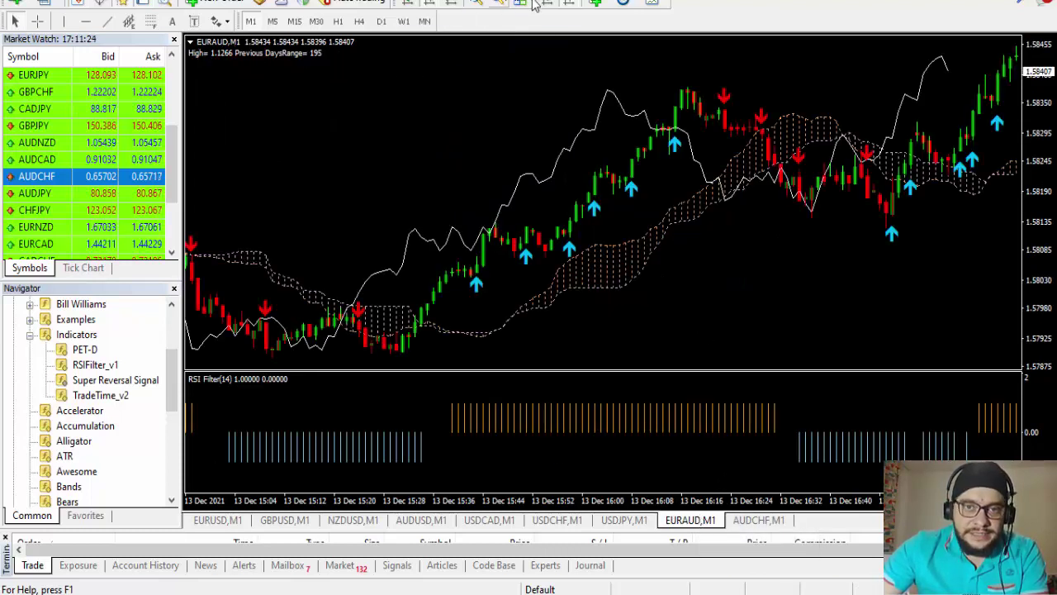
Check the newest arrows on EURAUD, USDJPY, USDCHF and USDCAD with Chart Shift, ending on AUDUSD,M1
{"action": "left_click", "coordinate": [573, 4]}
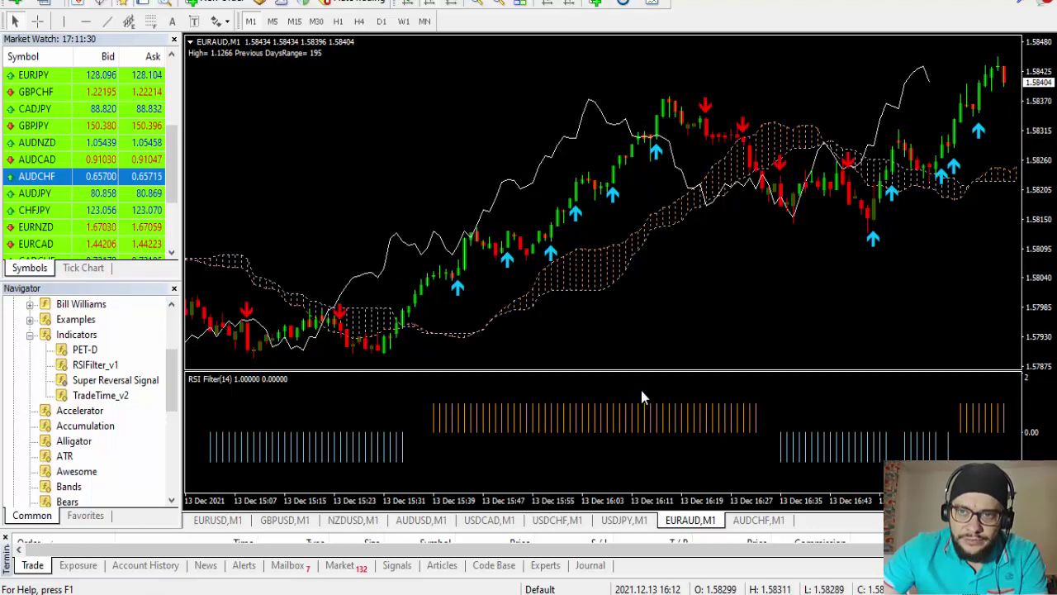
{"action": "left_click", "coordinate": [626, 522]}
{"action": "left_click", "coordinate": [561, 522]}
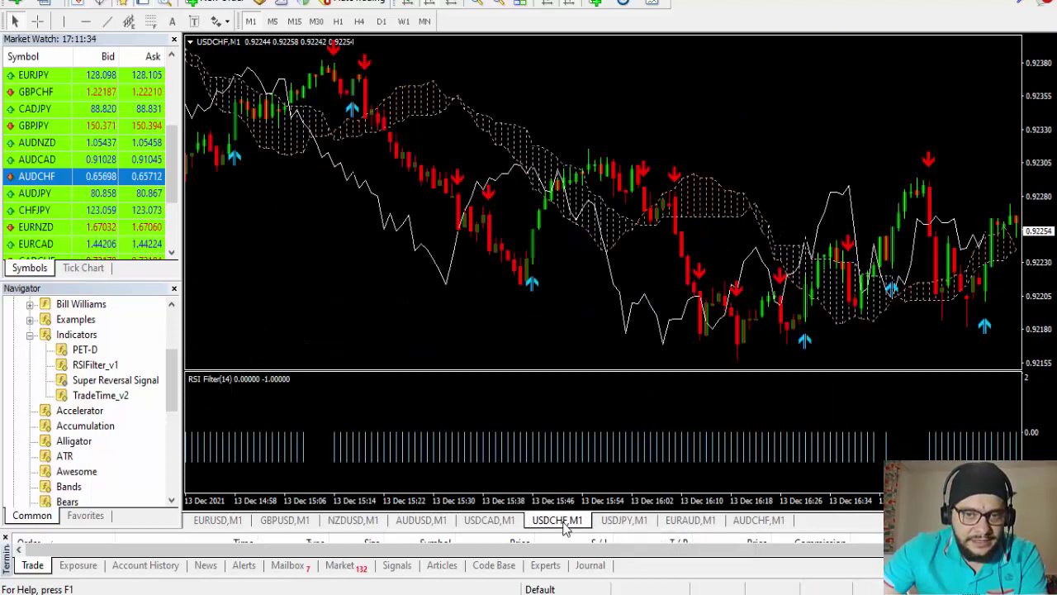
{"action": "left_click", "coordinate": [572, 5]}
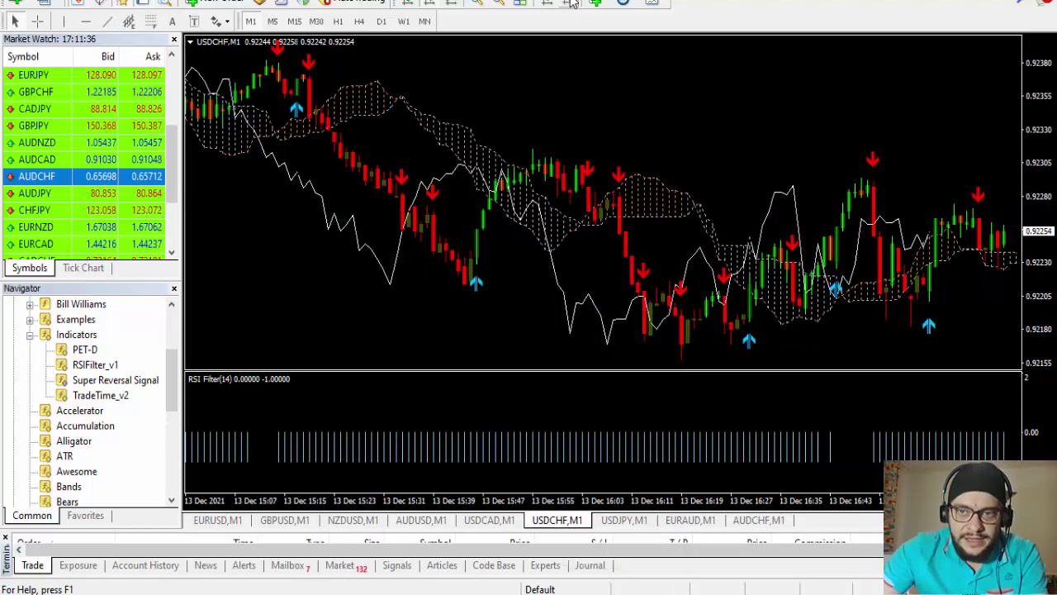
{"action": "left_click", "coordinate": [494, 521]}
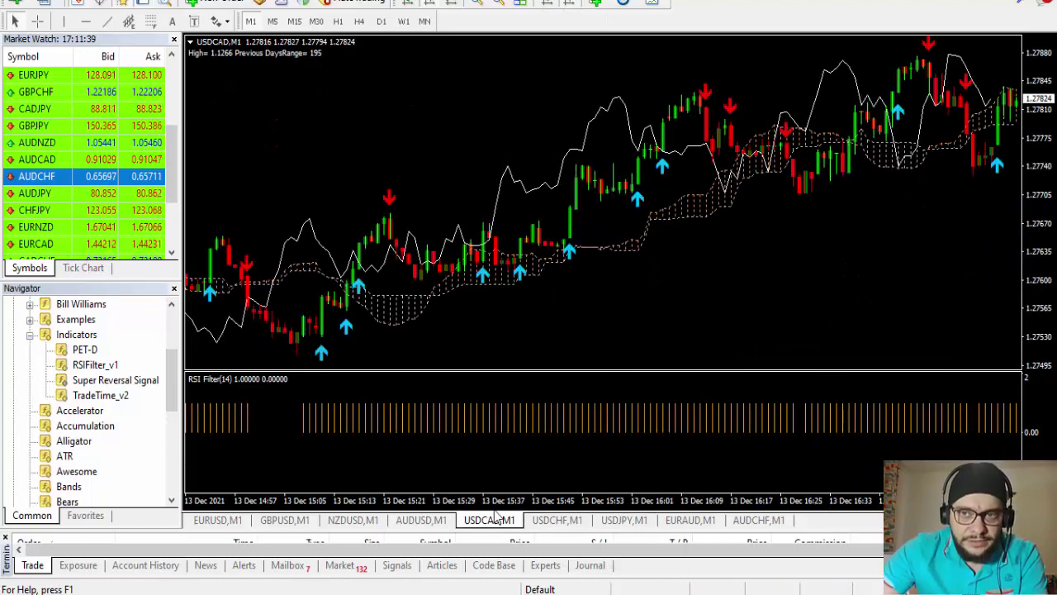
{"action": "left_click", "coordinate": [572, 4]}
{"action": "left_click", "coordinate": [573, 5]}
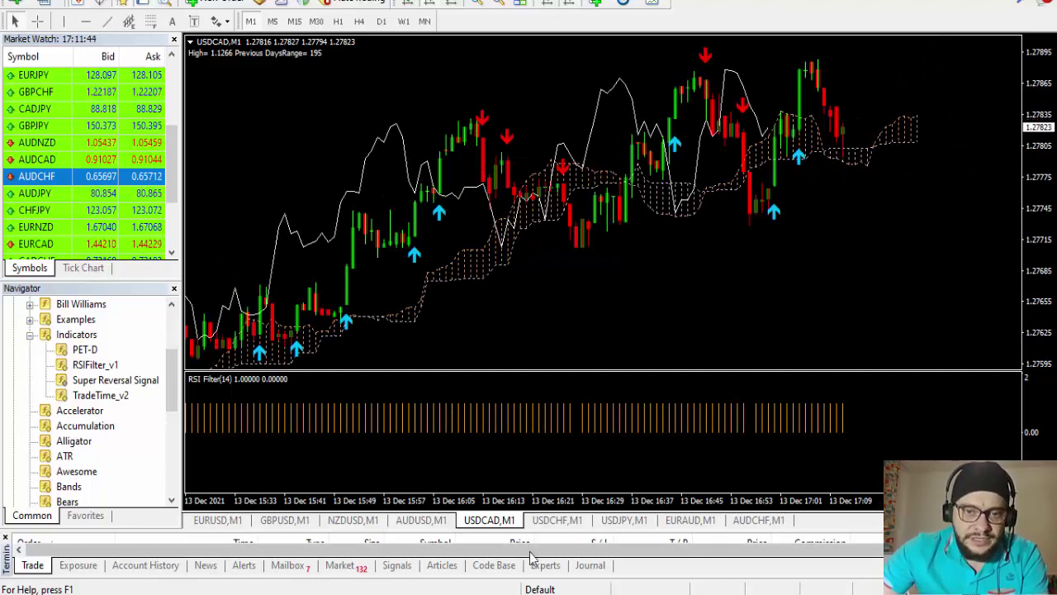
{"action": "left_click", "coordinate": [420, 522]}
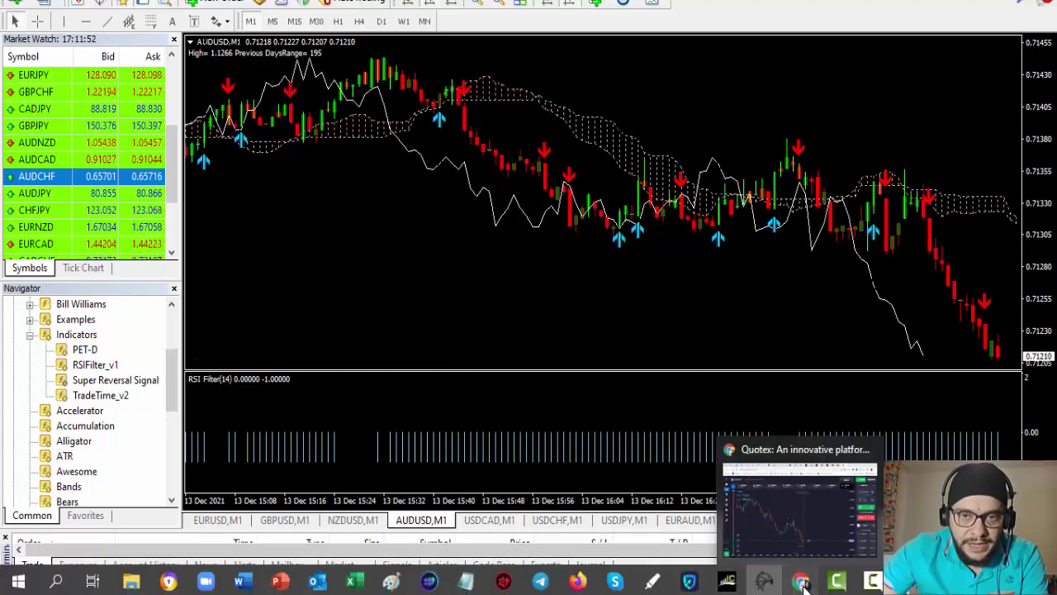
Add AUD/USD as a new asset tab in Quotex, keeping the 222 $ investment
{"action": "left_click", "coordinate": [804, 584]}
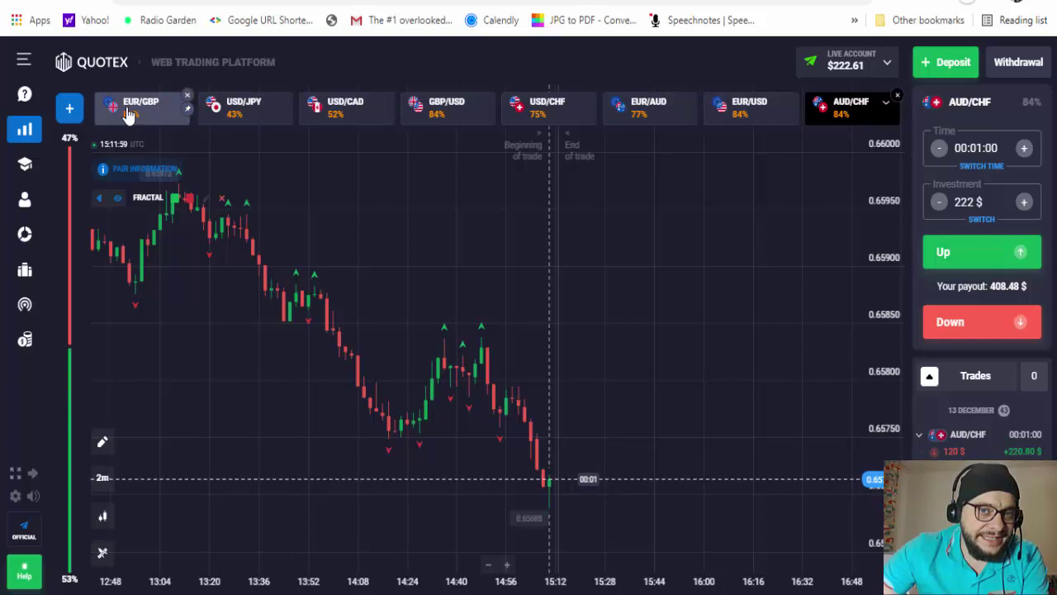
{"action": "left_click", "coordinate": [72, 112]}
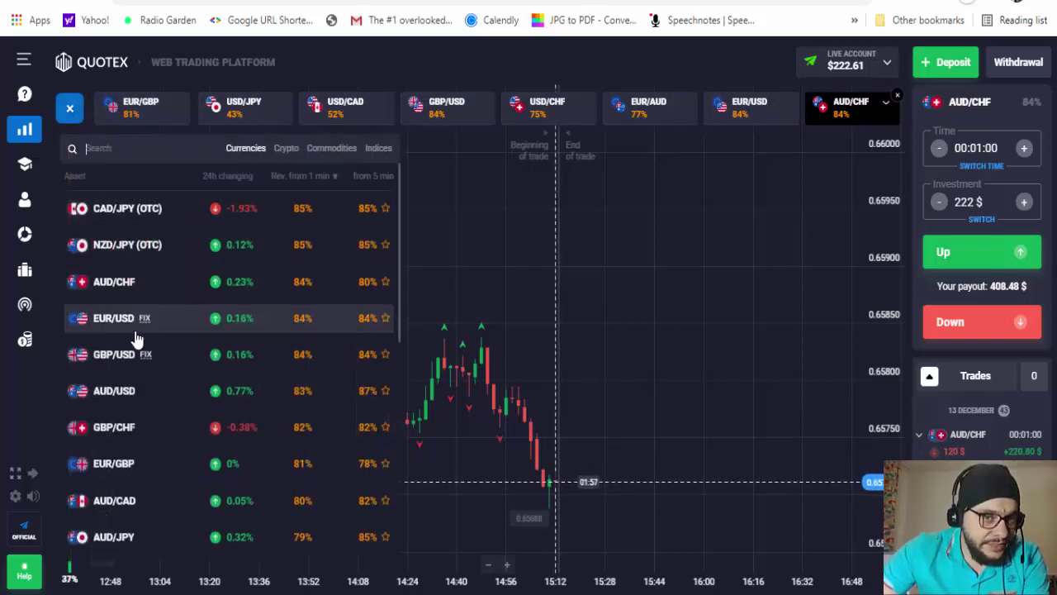
{"action": "left_click", "coordinate": [116, 393]}
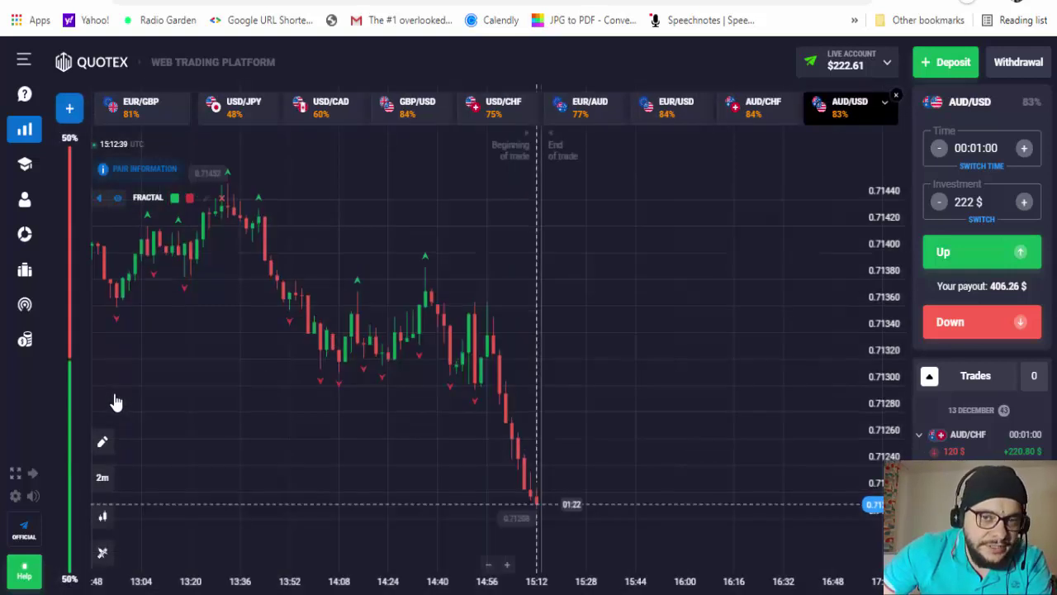
Place a one-minute 222 $ Down trade on AUD/USD and go back to MetaTrader 4
{"action": "left_click", "coordinate": [1013, 331]}
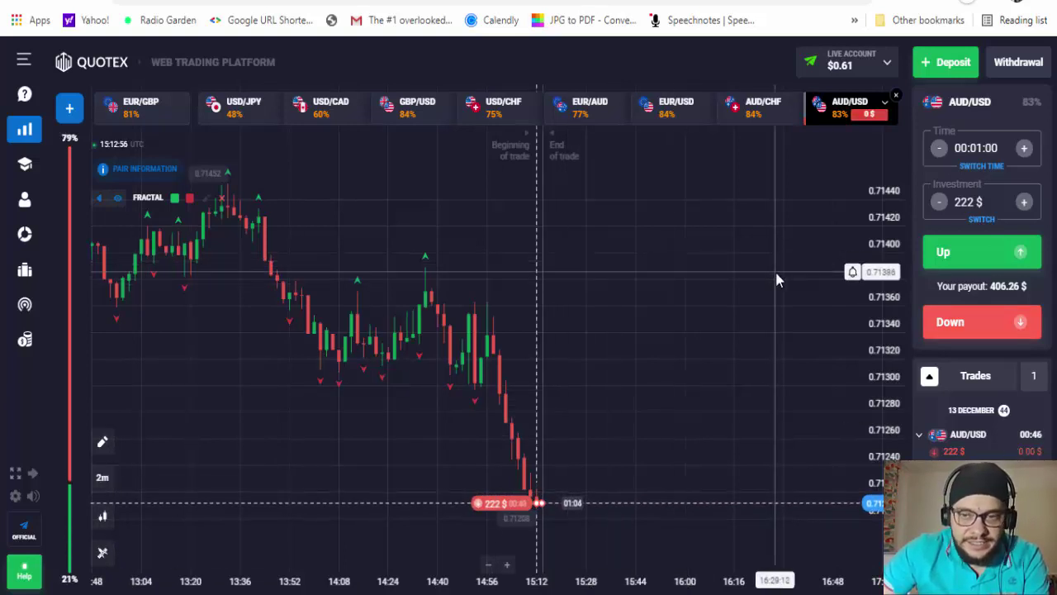
{"action": "mouse_move", "coordinate": [802, 582]}
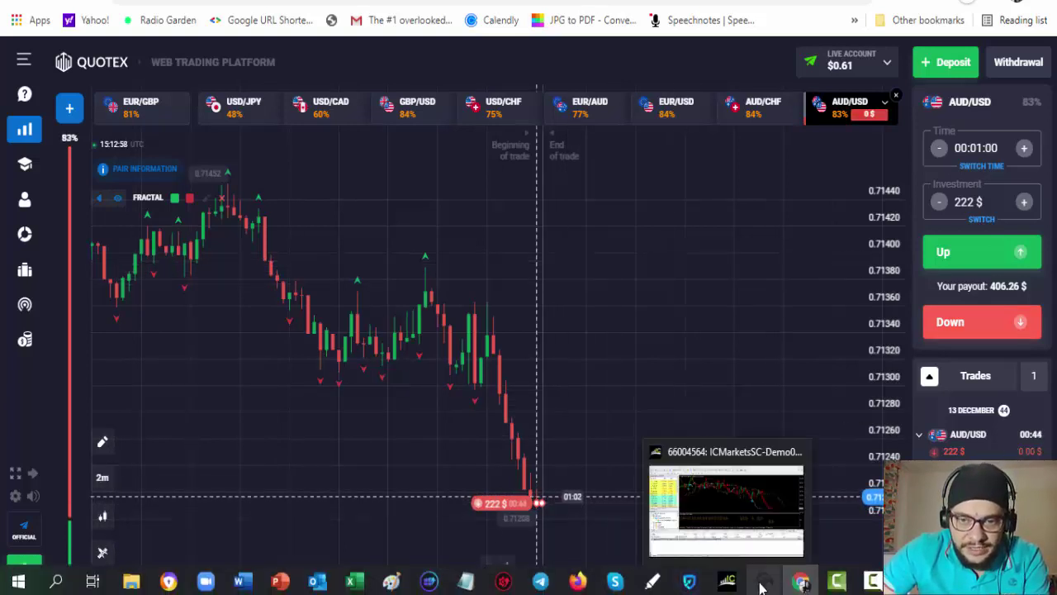
{"action": "left_click", "coordinate": [762, 586]}
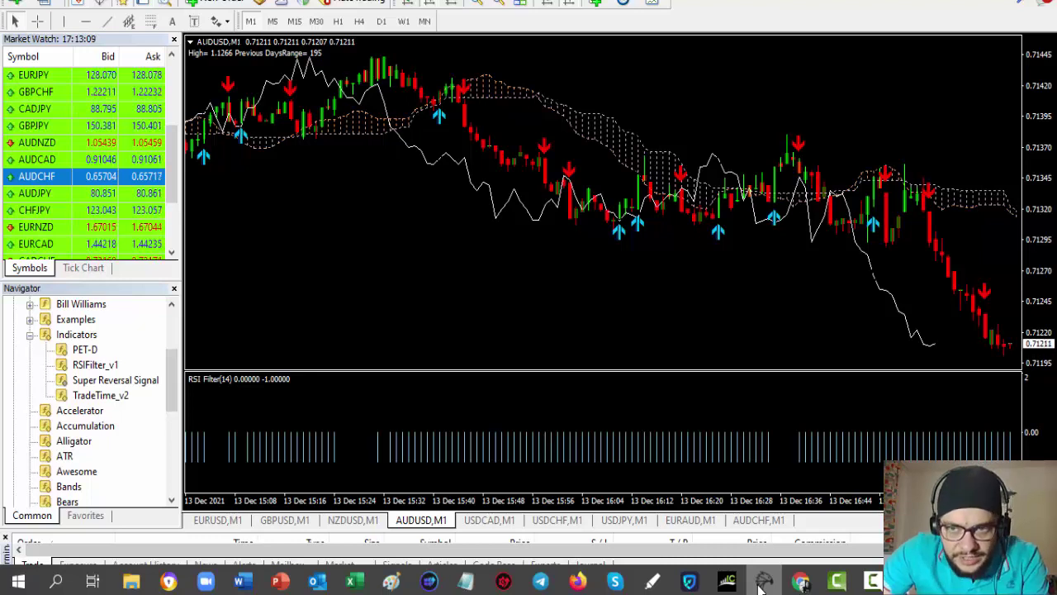
Return to Quotex to see the AUD/USD trade win +406.26 $, lifting the balance to $406.87
{"action": "left_click", "coordinate": [761, 588]}
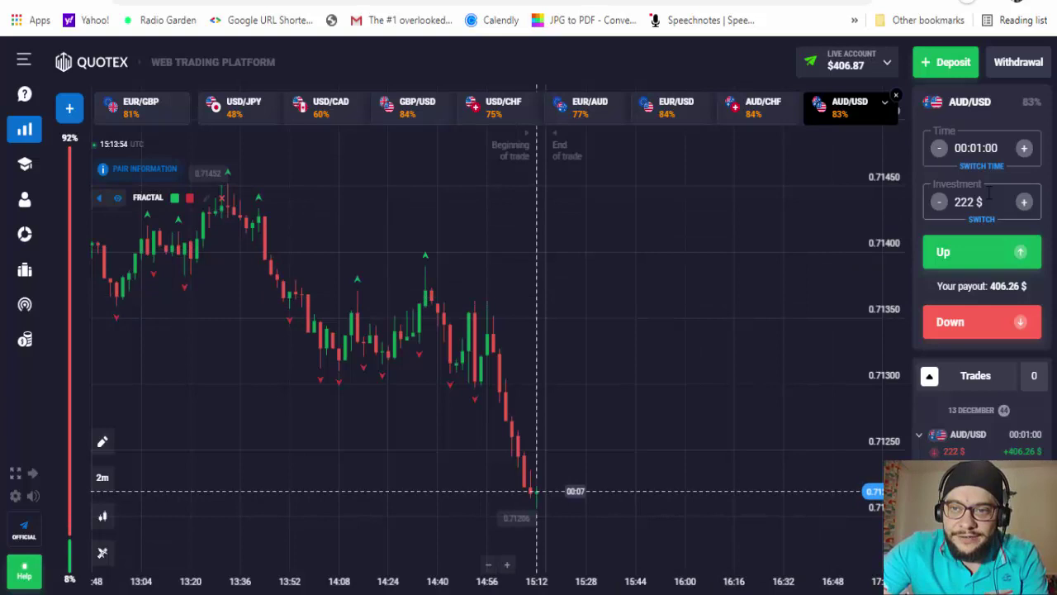
Replace the 222 $ AUD/USD investment with 400 $, for a 732.00 $ payout
{"action": "left_click", "coordinate": [937, 212]}
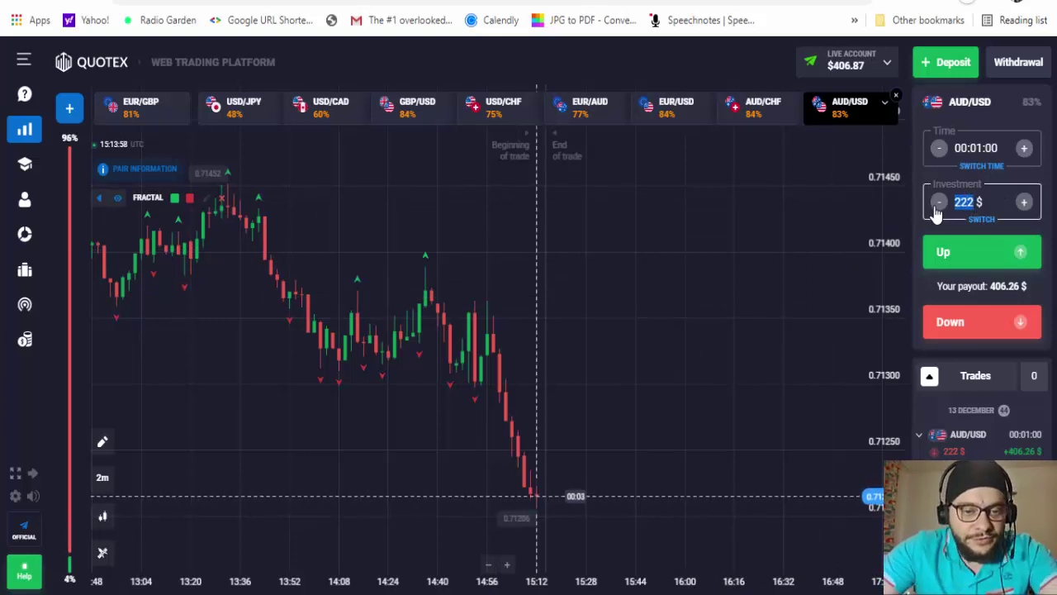
{"action": "type", "text": "400"}
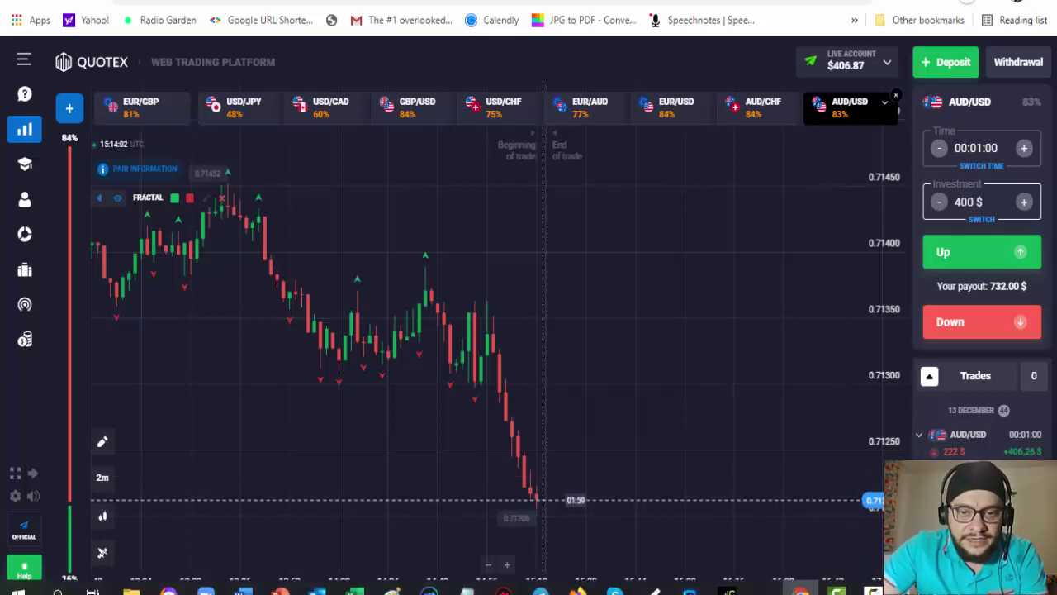
{"action": "mouse_move", "coordinate": [855, 585]}
{"action": "mouse_move", "coordinate": [781, 587]}
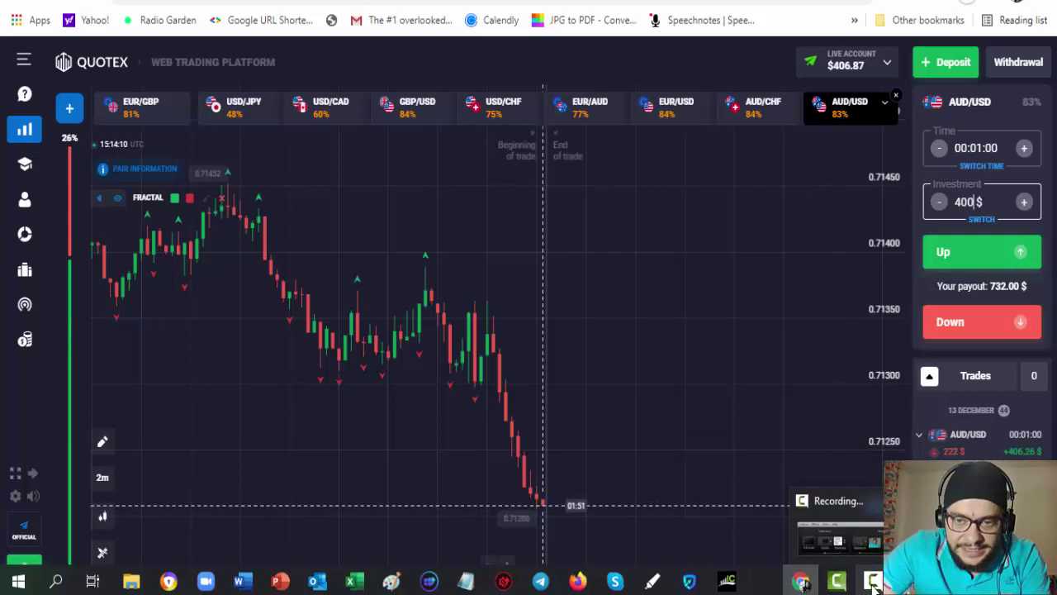
Show the NZDUSD,M1 chart in MetaTrader 4 with Chart Shift applied
{"action": "left_click", "coordinate": [768, 584]}
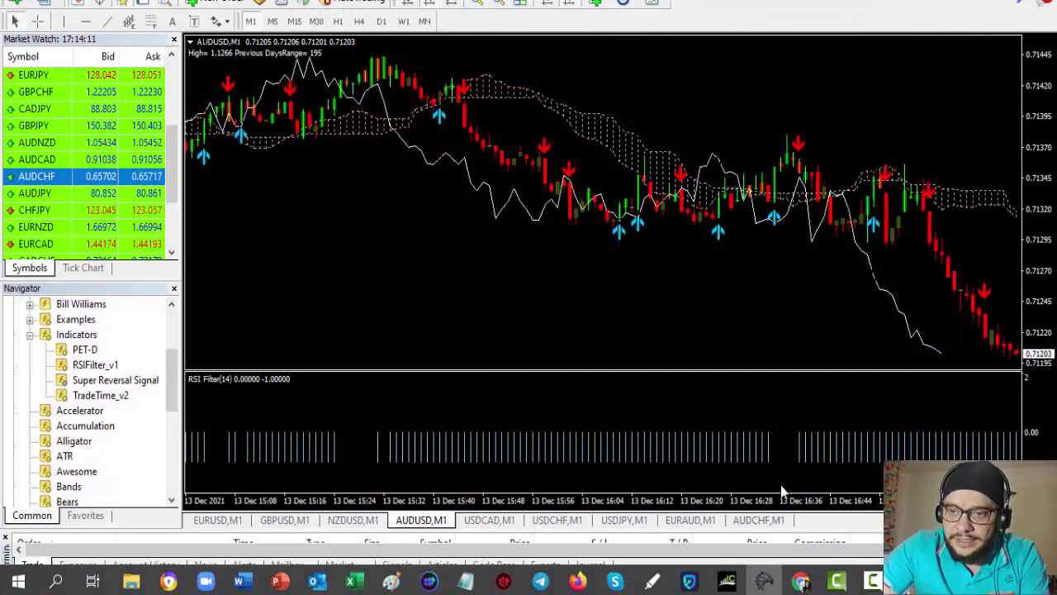
{"action": "left_click", "coordinate": [357, 521]}
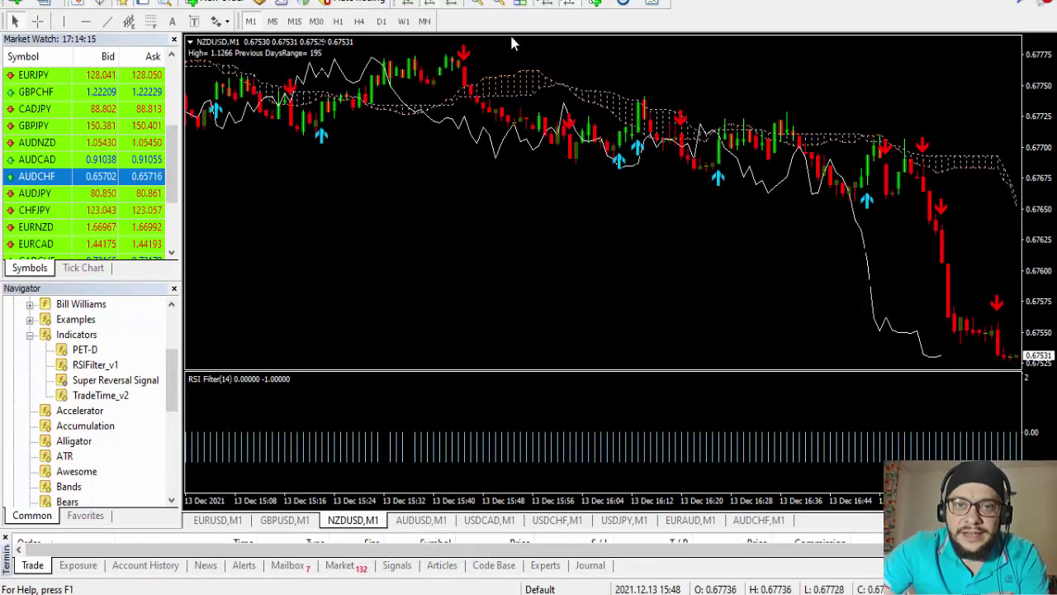
{"action": "left_click", "coordinate": [569, 4]}
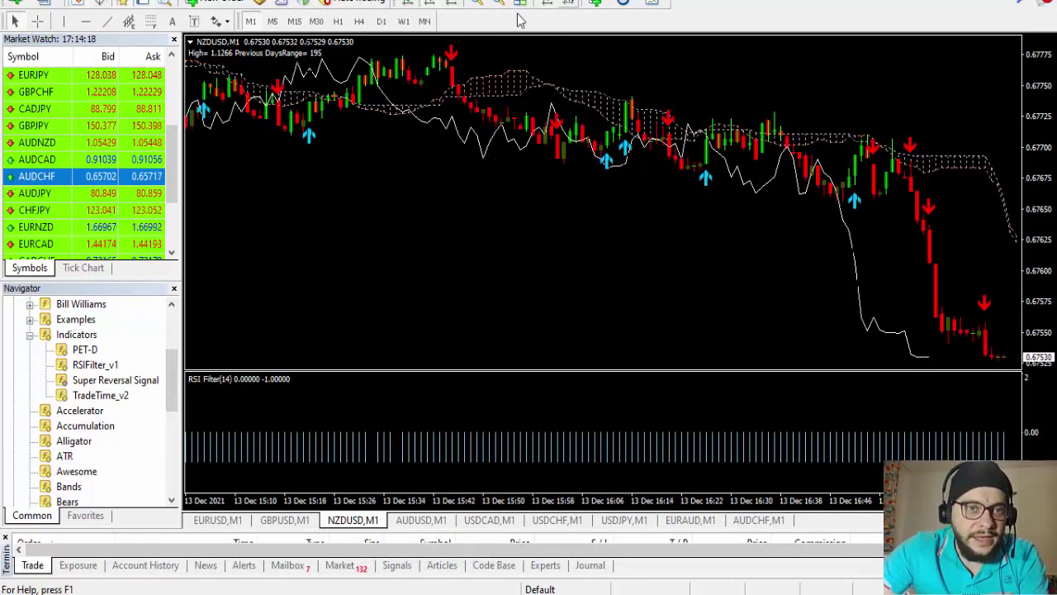
Close the USD/JPY and USD/CAD asset tabs in Quotex, leaving EUR/GBP at 400 $
{"action": "mouse_move", "coordinate": [625, 588]}
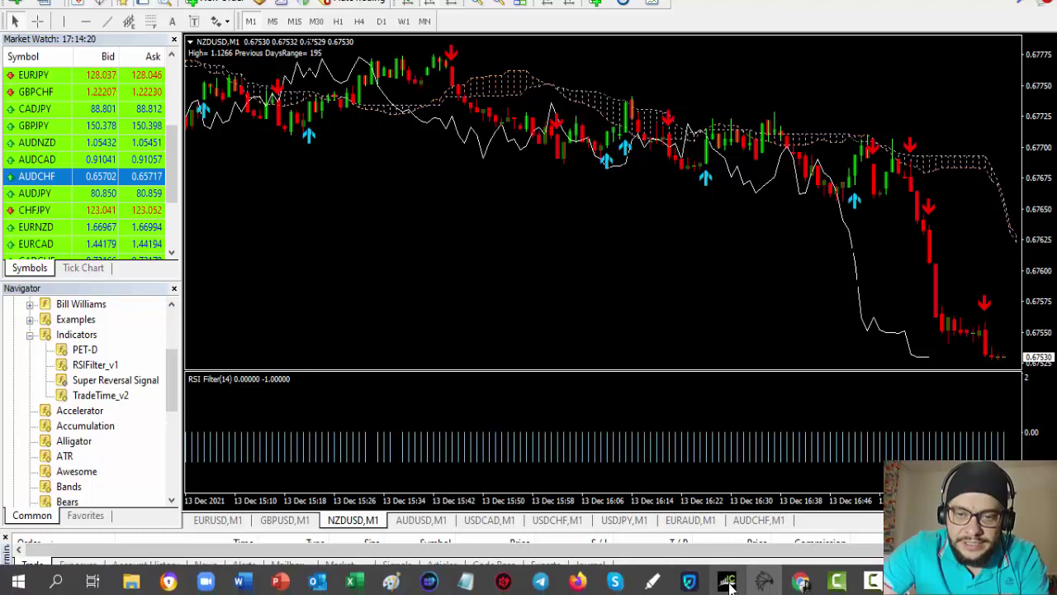
{"action": "left_click", "coordinate": [802, 582]}
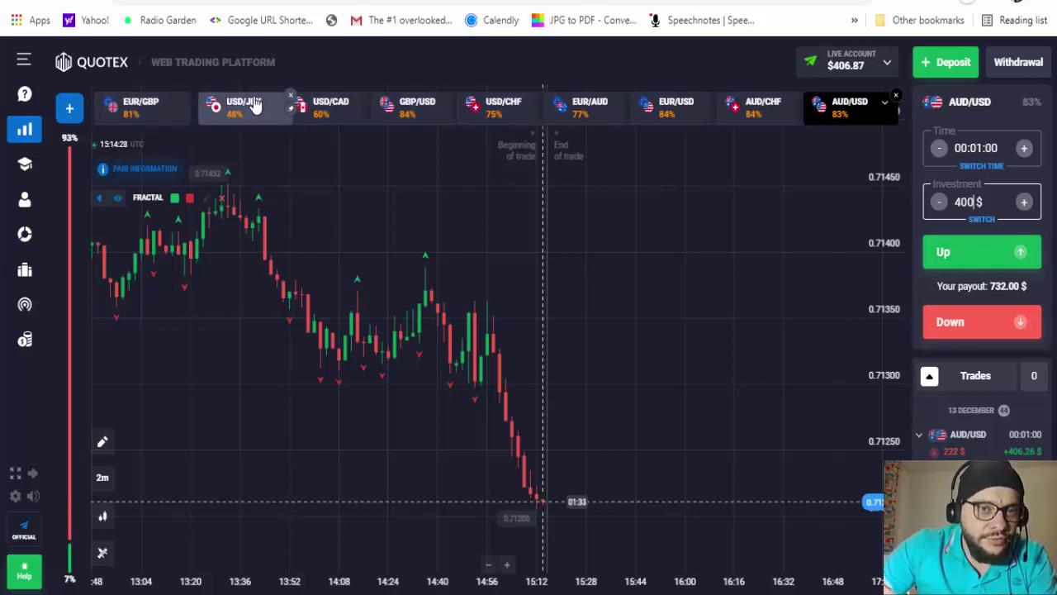
{"action": "left_click", "coordinate": [290, 96]}
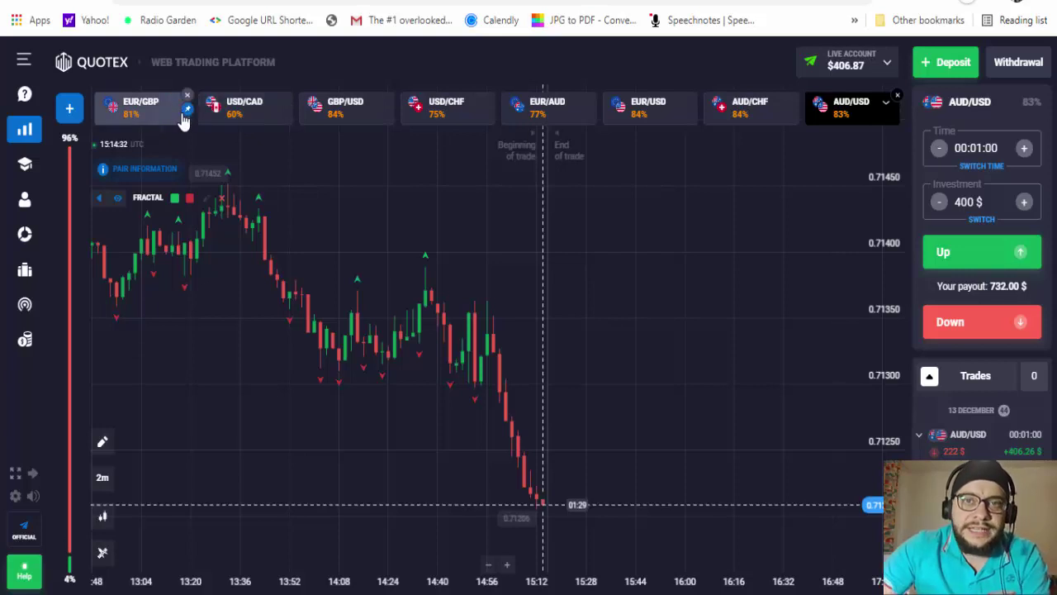
{"action": "left_click", "coordinate": [256, 114]}
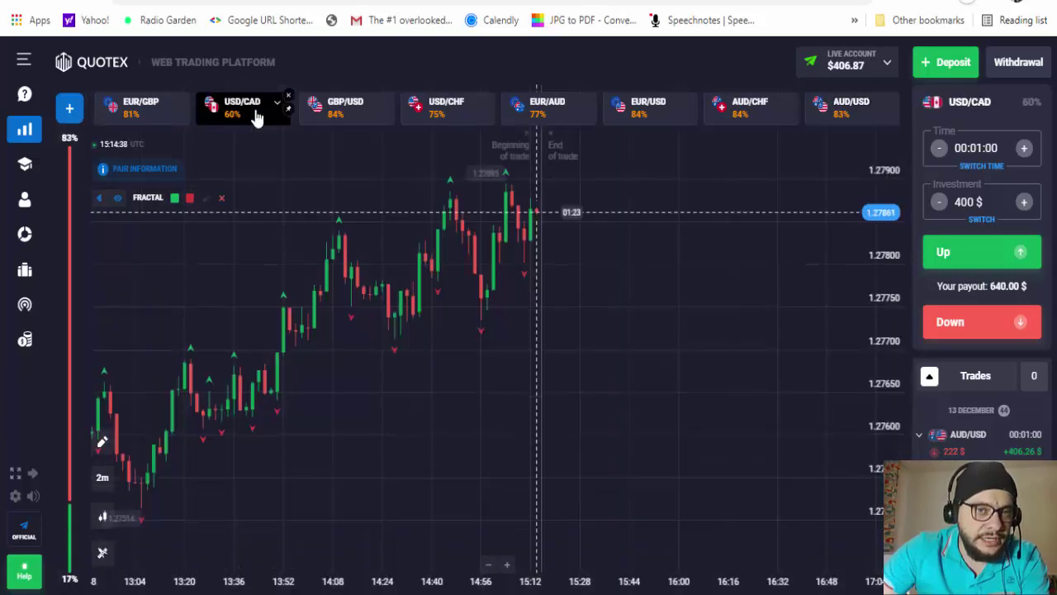
{"action": "left_click", "coordinate": [288, 96]}
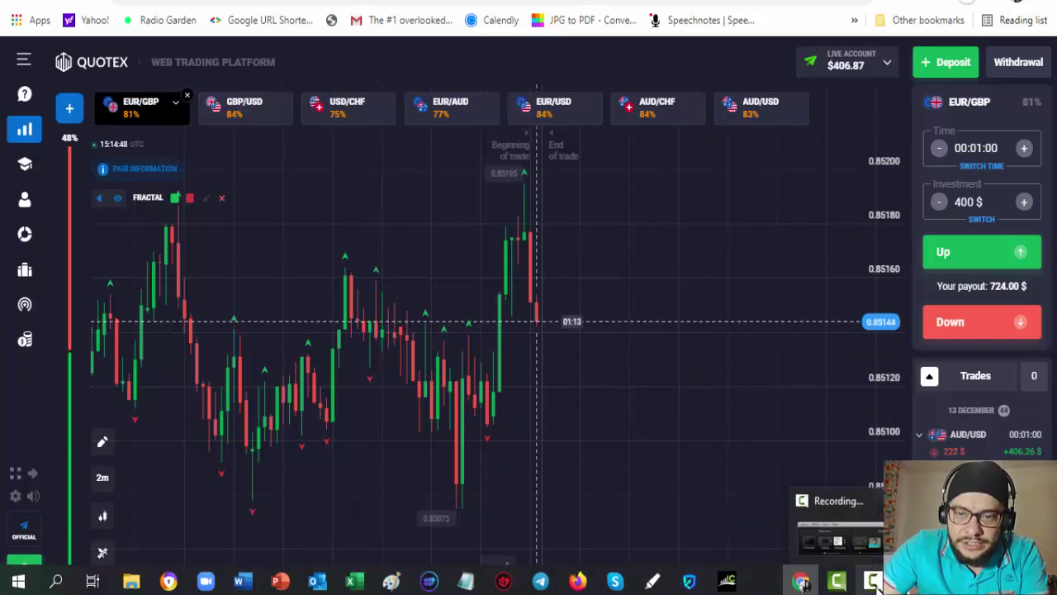
Place a 400 $ one-minute Down trade on EUR/GBP in Quotex, then return to MetaTrader
{"action": "mouse_move", "coordinate": [755, 587]}
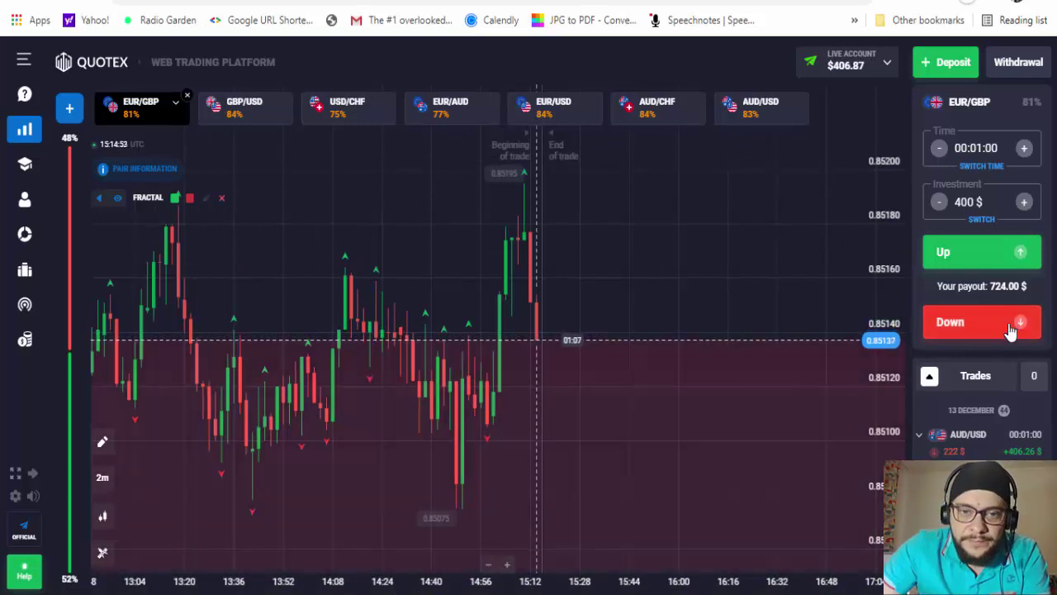
{"action": "left_click", "coordinate": [1011, 328]}
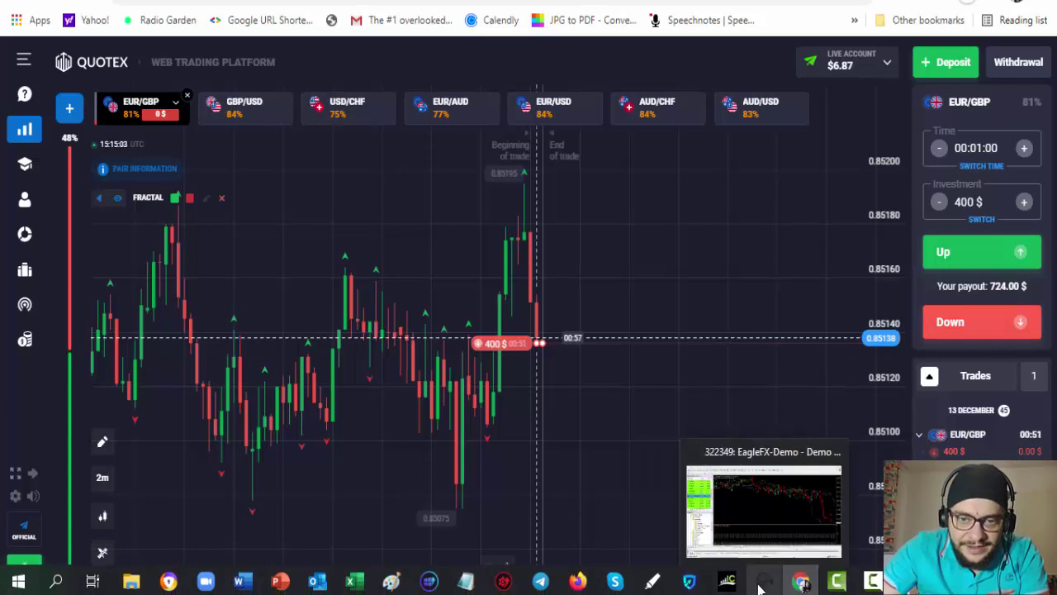
{"action": "left_click", "coordinate": [760, 588]}
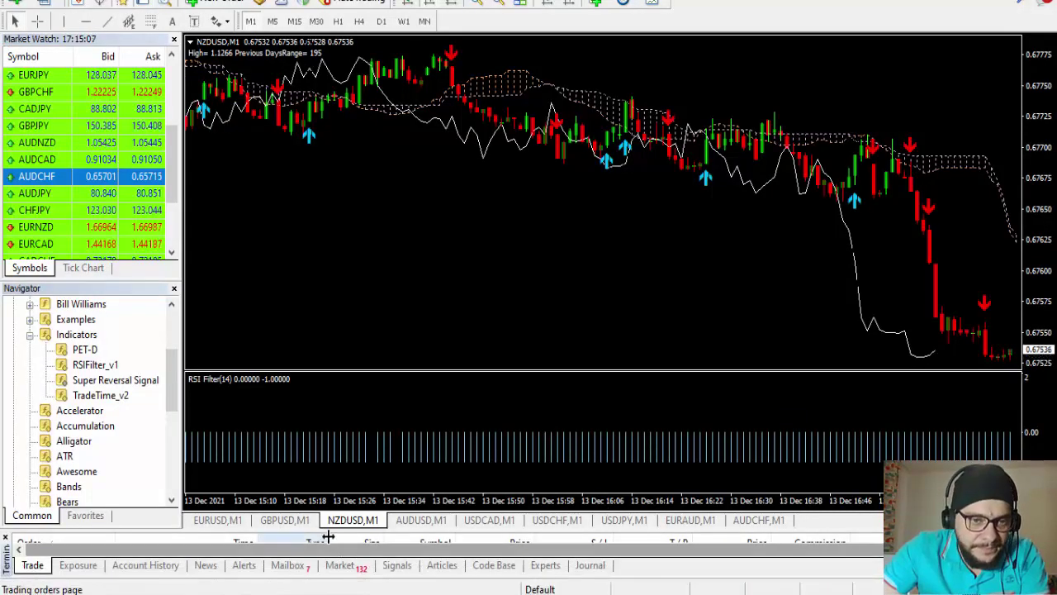
Tile the charts and open a maximized one-minute EURGBP chart with the quick trade panel hidden
{"action": "right_click", "coordinate": [355, 520]}
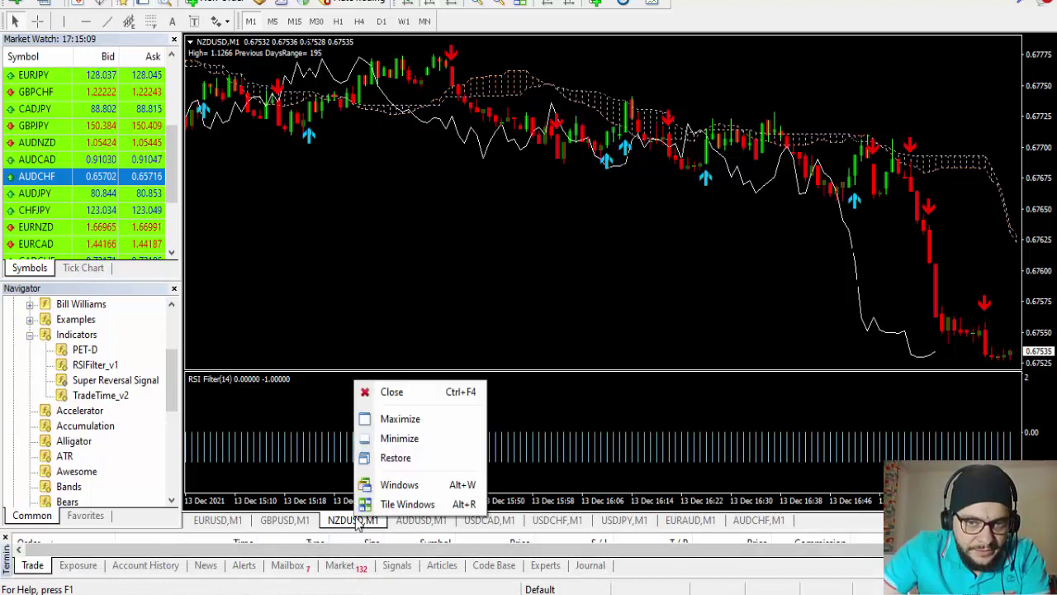
{"action": "left_click", "coordinate": [407, 504]}
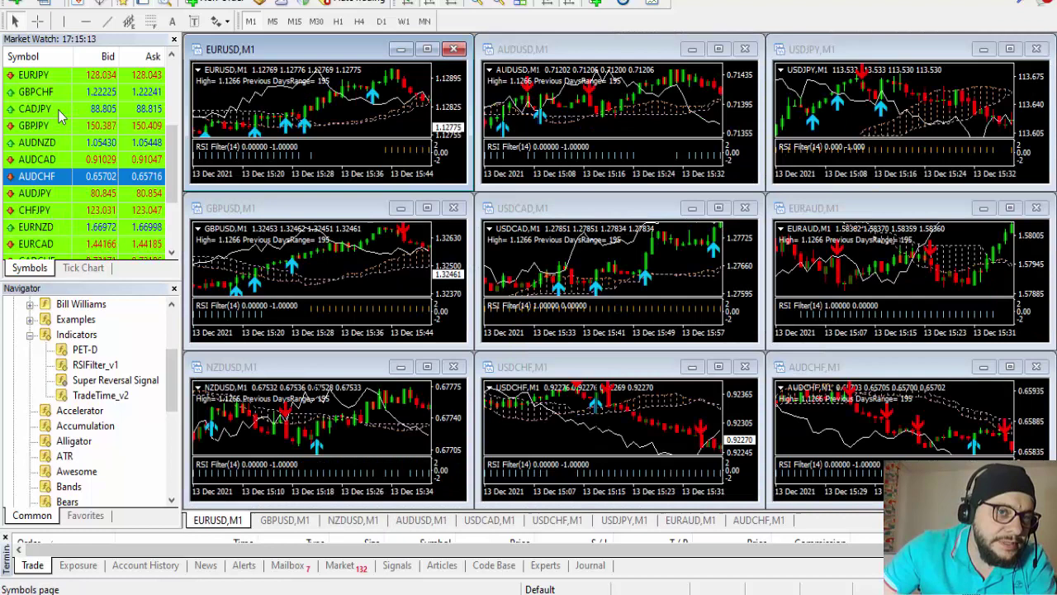
{"action": "scroll", "coordinate": [60, 116], "scroll_direction": "up", "scroll_amount": 3}
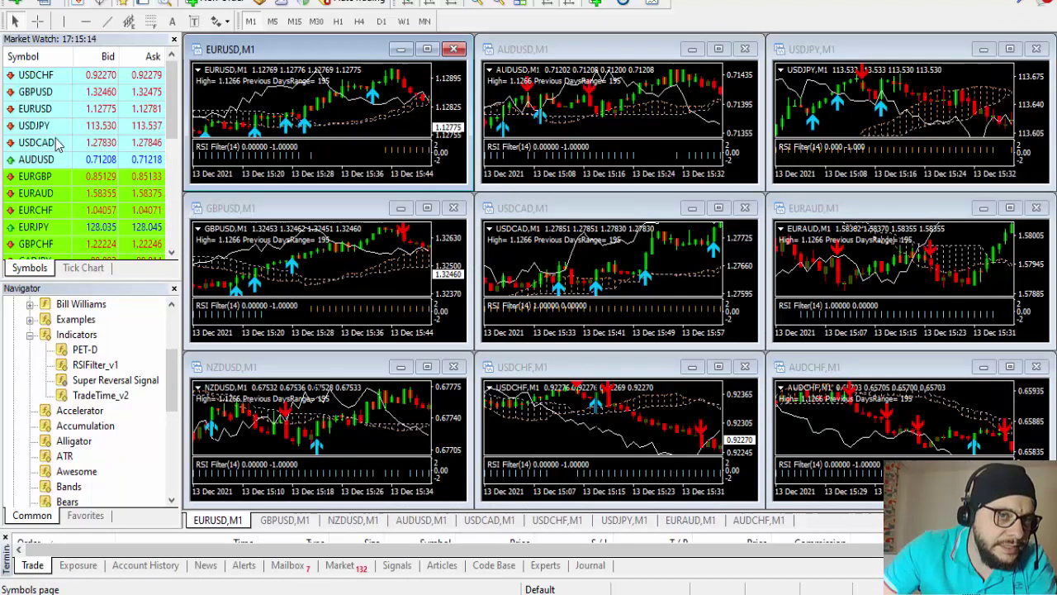
{"action": "left_click", "coordinate": [45, 179]}
{"action": "left_click_drag", "start_coordinate": [45, 184], "coordinate": [474, 189]}
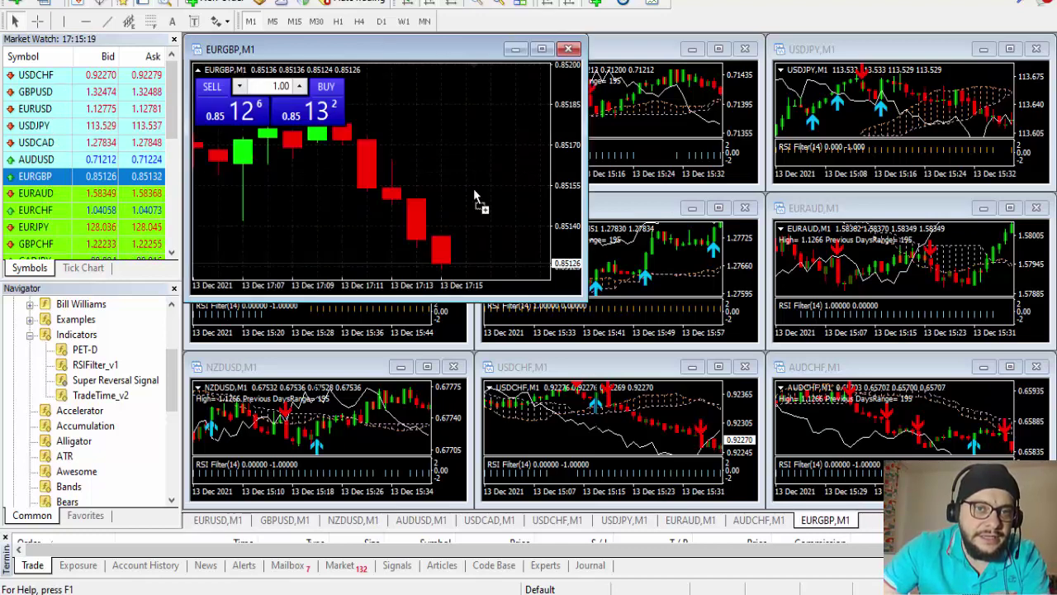
{"action": "left_click", "coordinate": [542, 49]}
{"action": "left_click", "coordinate": [189, 42]}
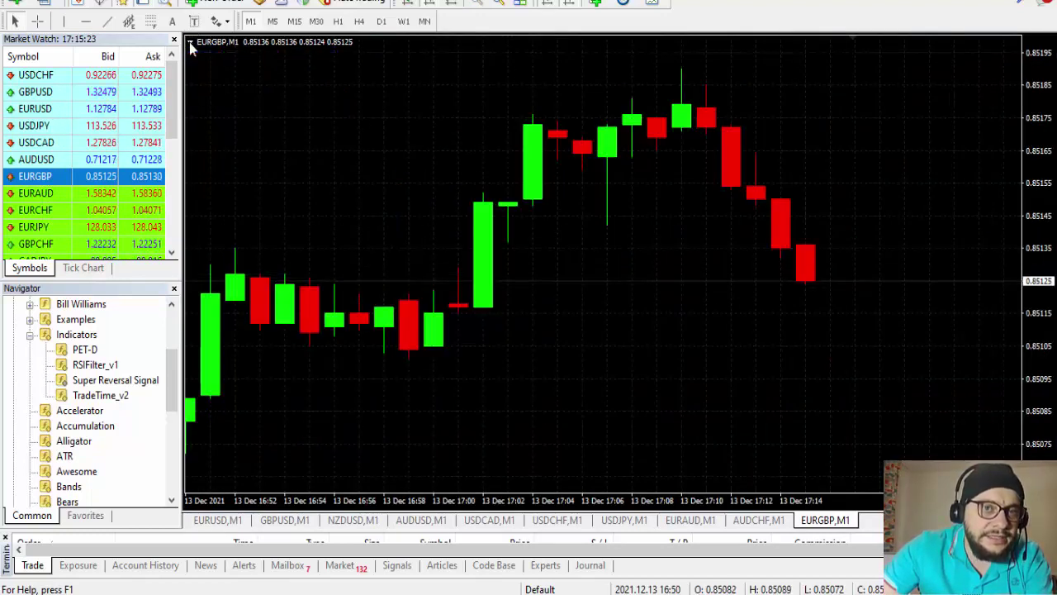
Add PET-D, RSIFilter_v1, Super Reversal Signal and TradeTime_v2 indicators with default settings to the EURGBP chart
{"action": "left_click_drag", "start_coordinate": [76, 352], "coordinate": [537, 276]}
{"action": "left_click", "coordinate": [500, 307]}
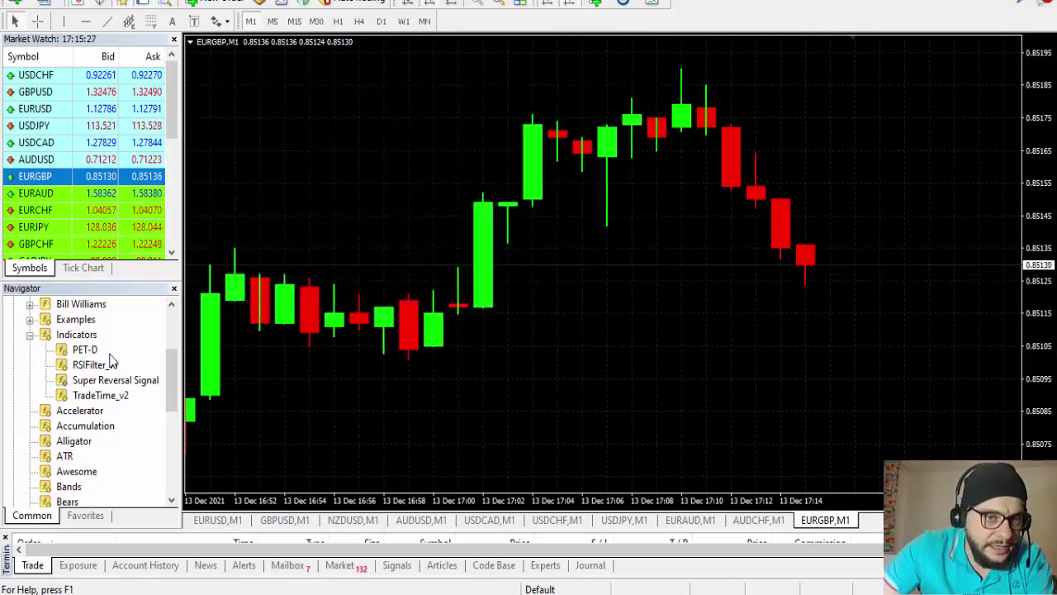
{"action": "left_click_drag", "start_coordinate": [100, 365], "coordinate": [583, 291]}
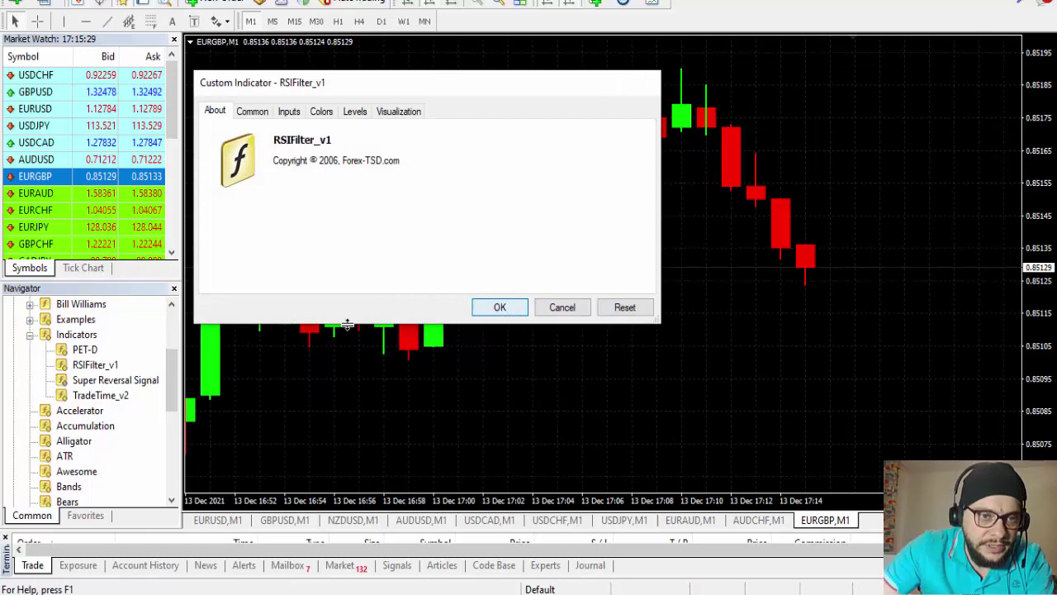
{"action": "left_click", "coordinate": [510, 312]}
{"action": "left_click_drag", "start_coordinate": [118, 382], "coordinate": [653, 265]}
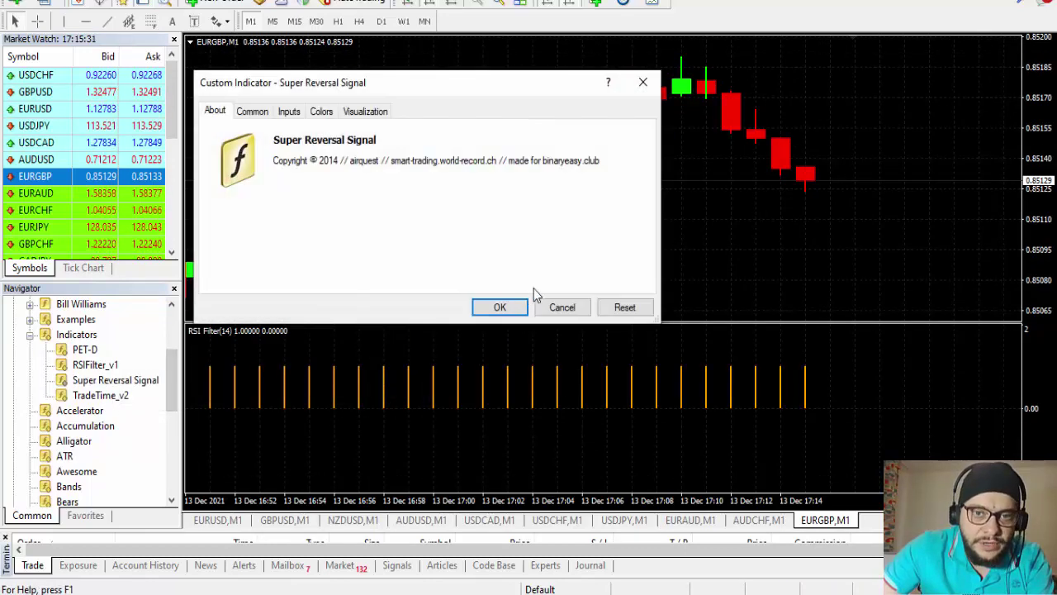
{"action": "left_click", "coordinate": [502, 307]}
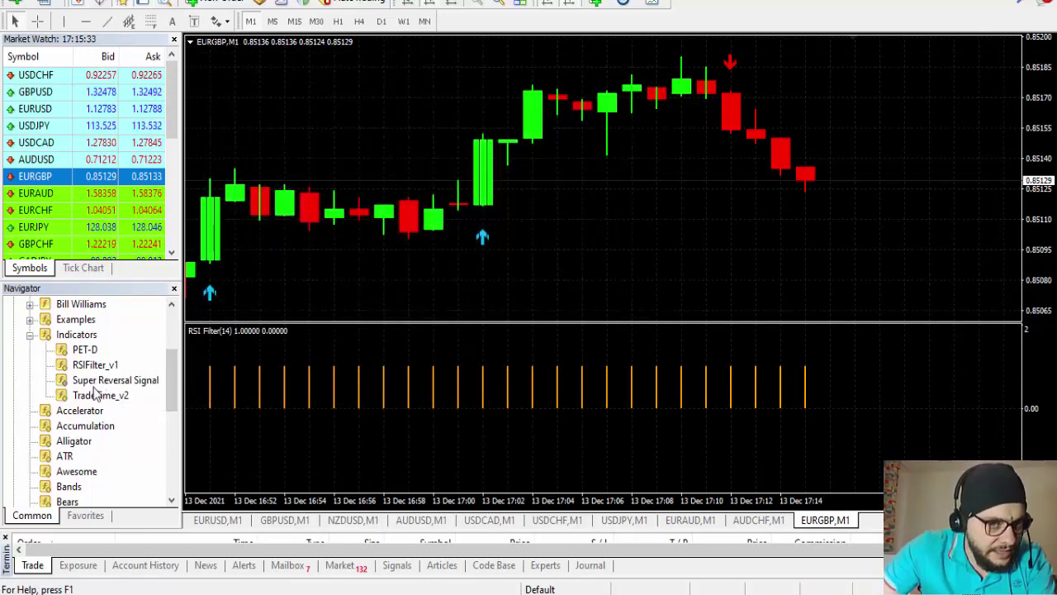
{"action": "left_click_drag", "start_coordinate": [96, 395], "coordinate": [637, 255]}
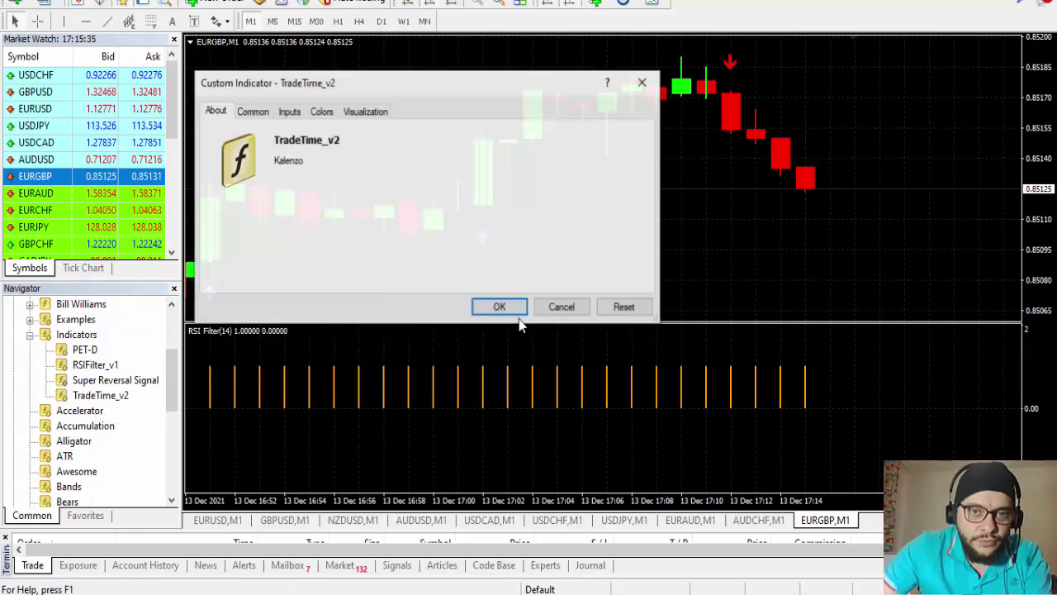
{"action": "left_click", "coordinate": [499, 308]}
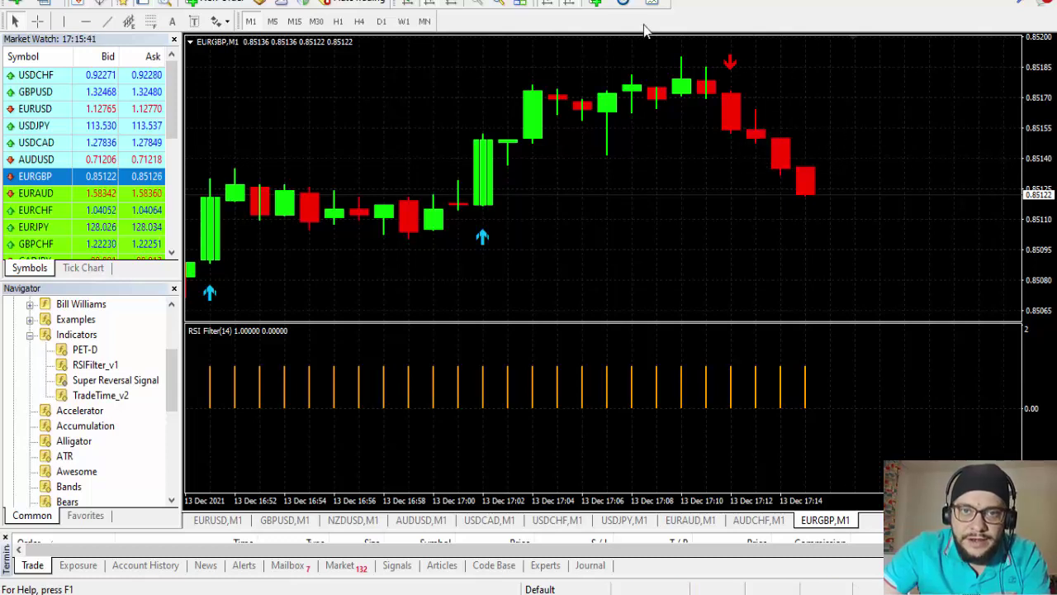
{"action": "left_click", "coordinate": [498, 7]}
{"action": "left_click", "coordinate": [499, 7]}
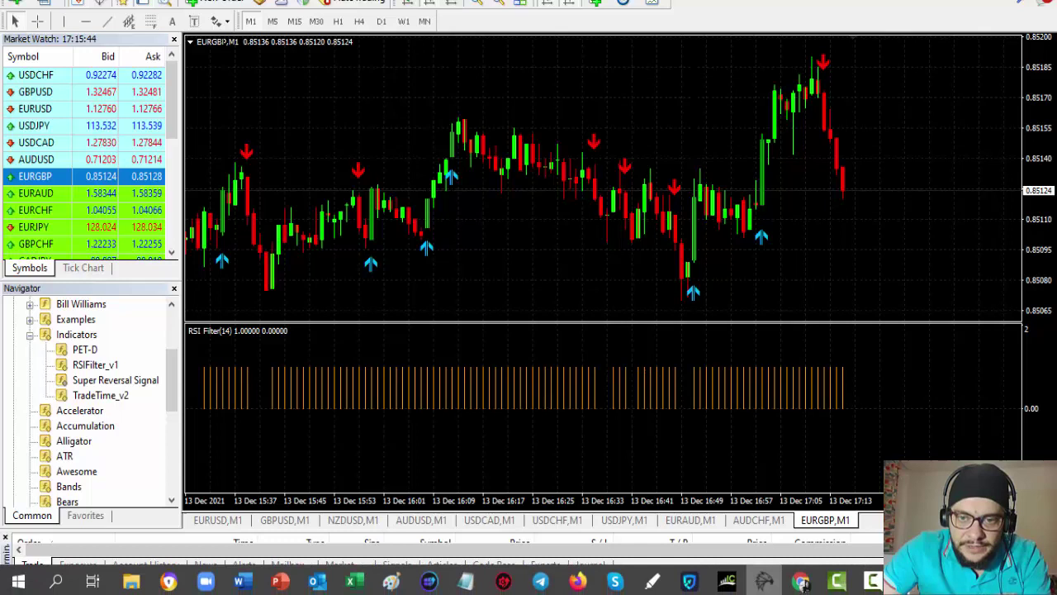
Change the Quotex investment amount to 700 $, then return to MetaTrader
{"action": "left_click", "coordinate": [800, 584]}
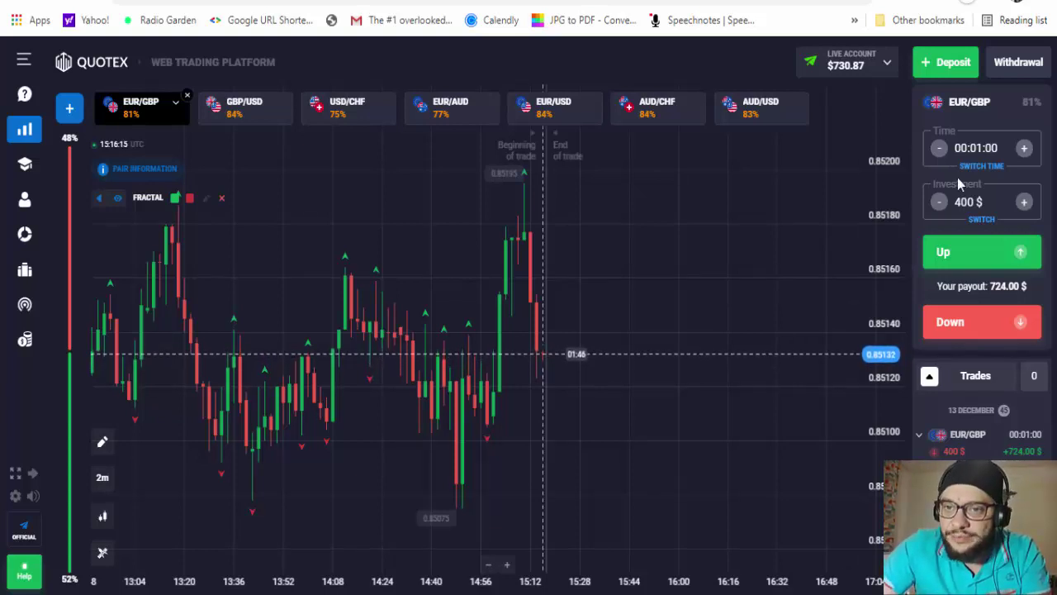
{"action": "left_click_drag", "start_coordinate": [975, 201], "coordinate": [960, 201]}
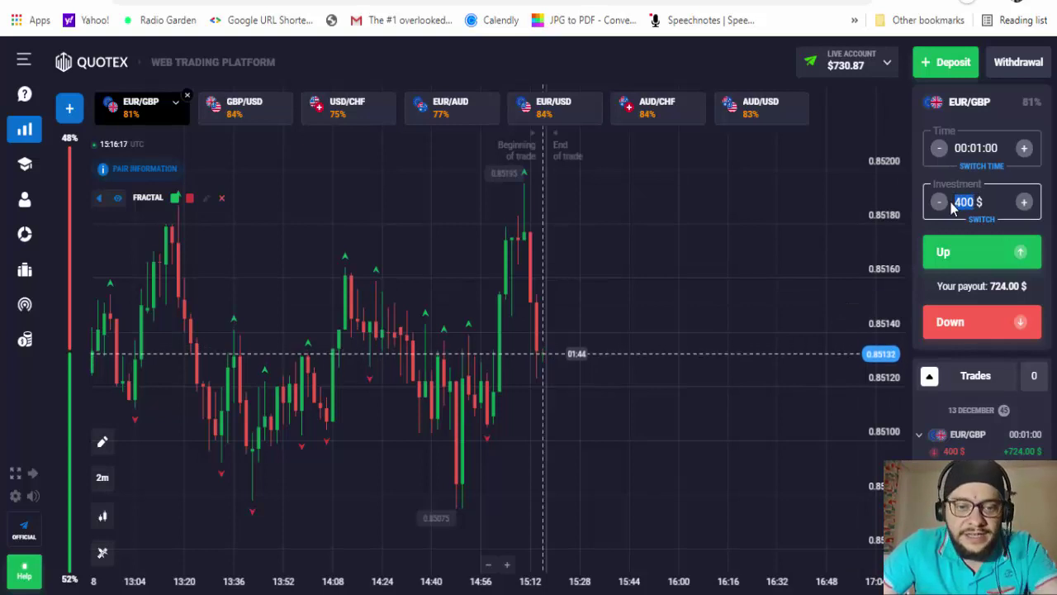
{"action": "type", "text": "700"}
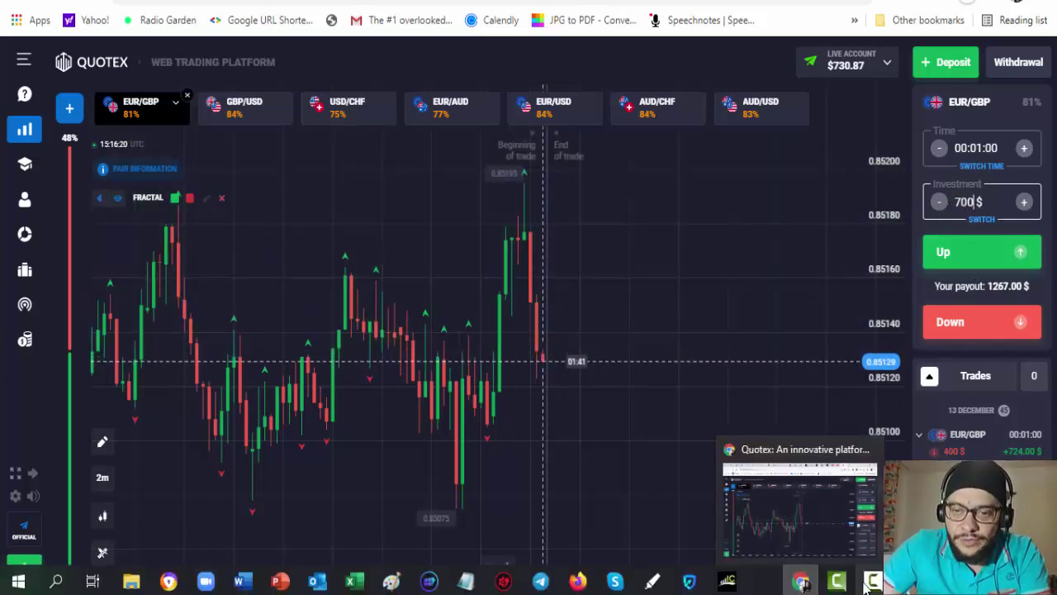
{"action": "mouse_move", "coordinate": [837, 582]}
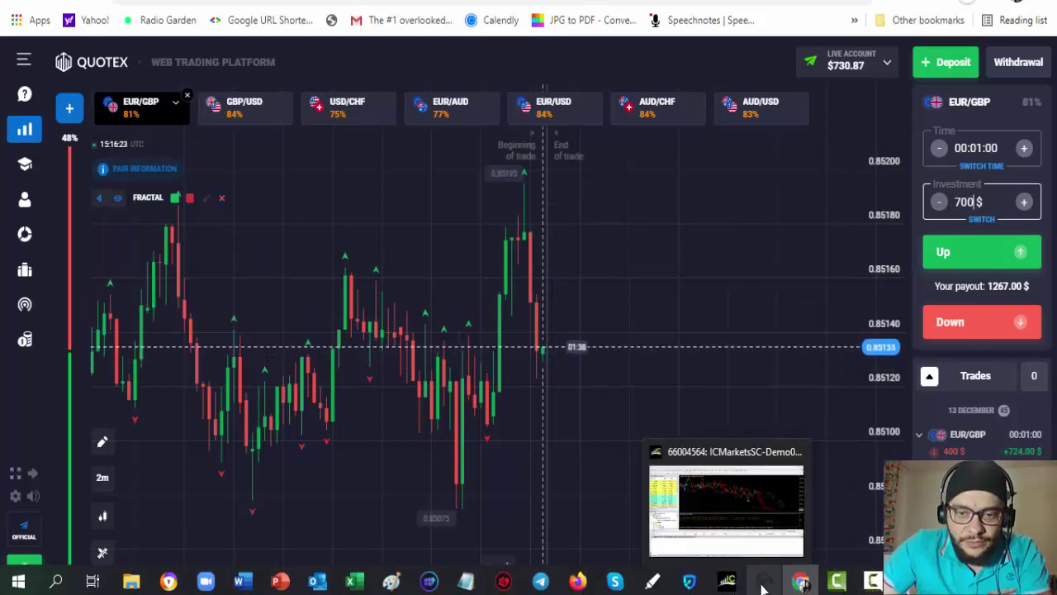
{"action": "left_click", "coordinate": [762, 587]}
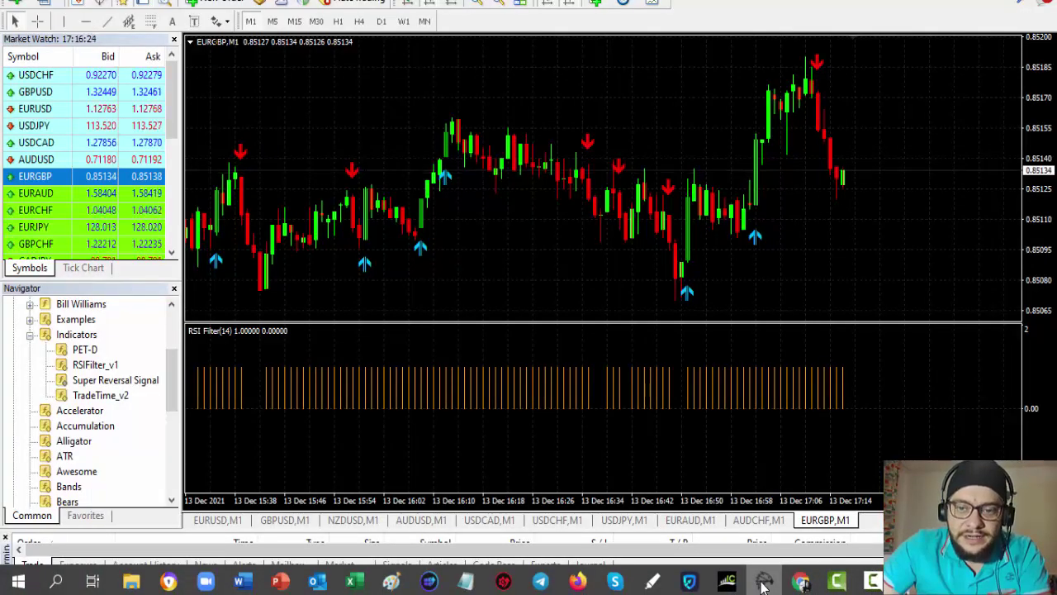
{"action": "left_click", "coordinate": [758, 519]}
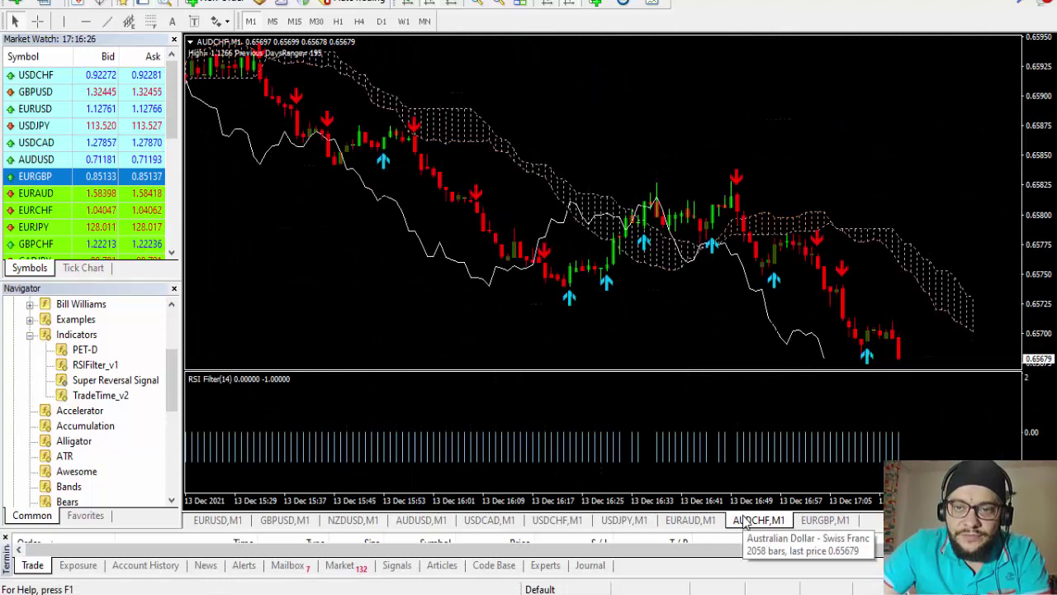
{"action": "left_click", "coordinate": [704, 522]}
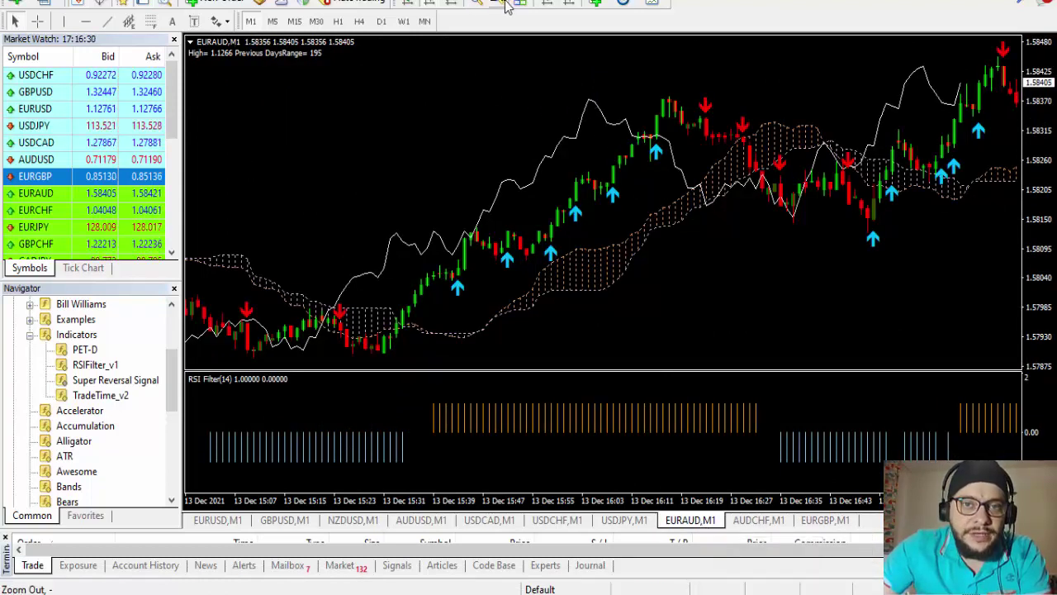
{"action": "left_click", "coordinate": [570, 5]}
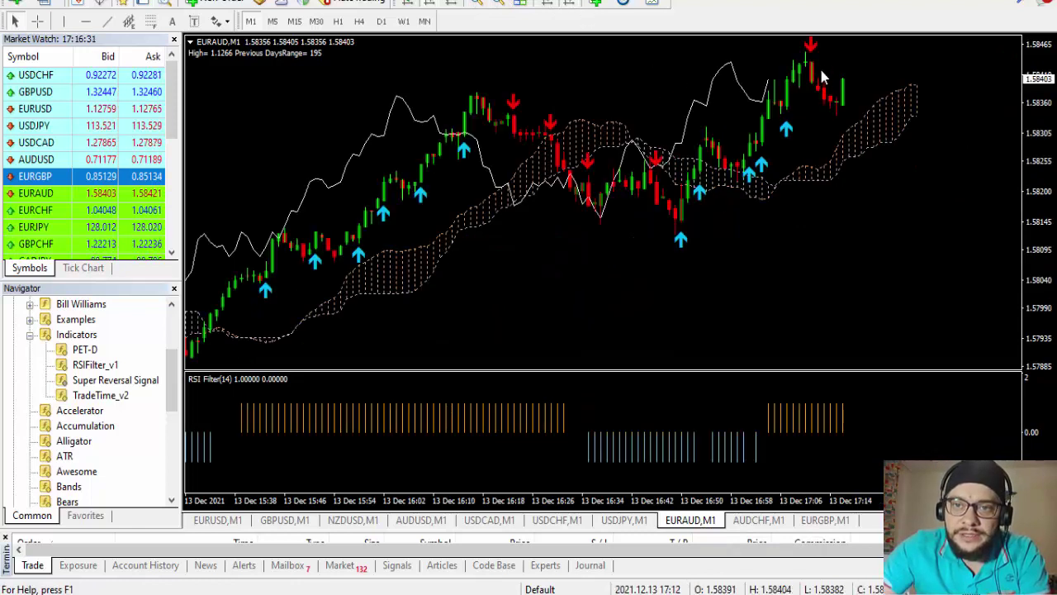
{"action": "left_click", "coordinate": [623, 520]}
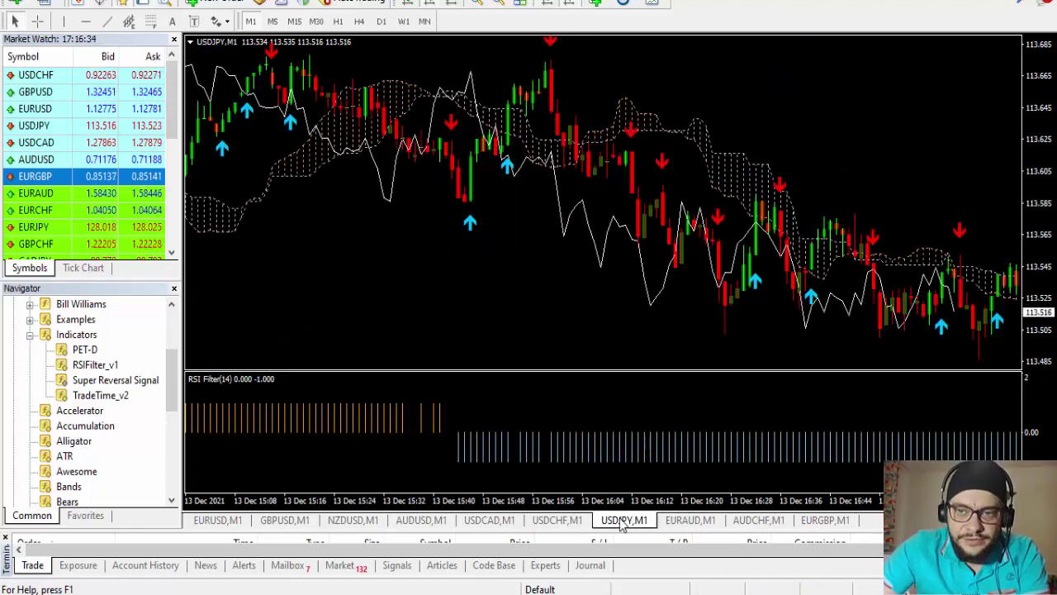
{"action": "left_click", "coordinate": [573, 5]}
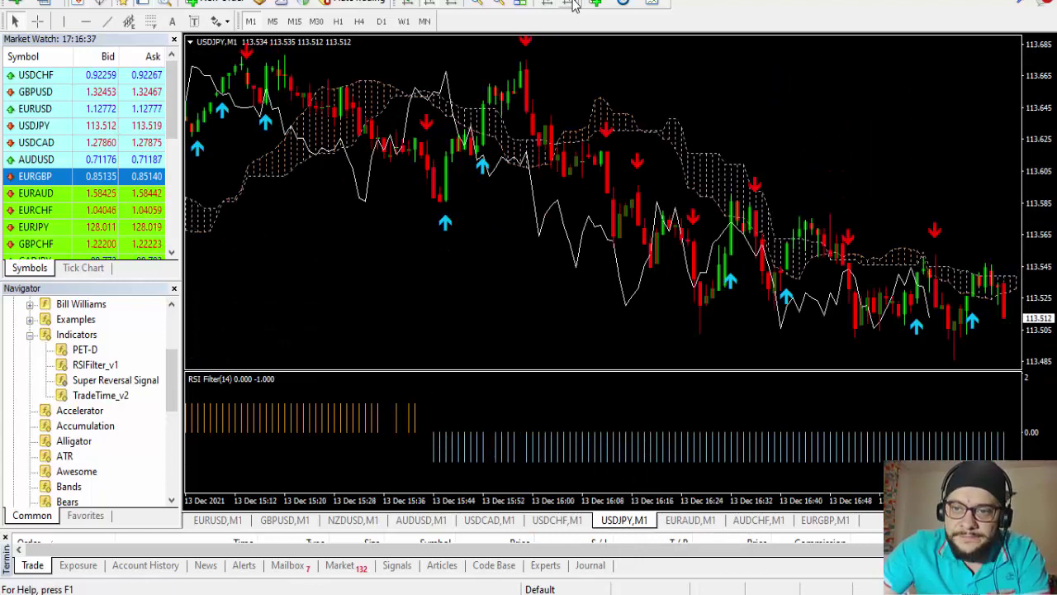
{"action": "left_click", "coordinate": [558, 522]}
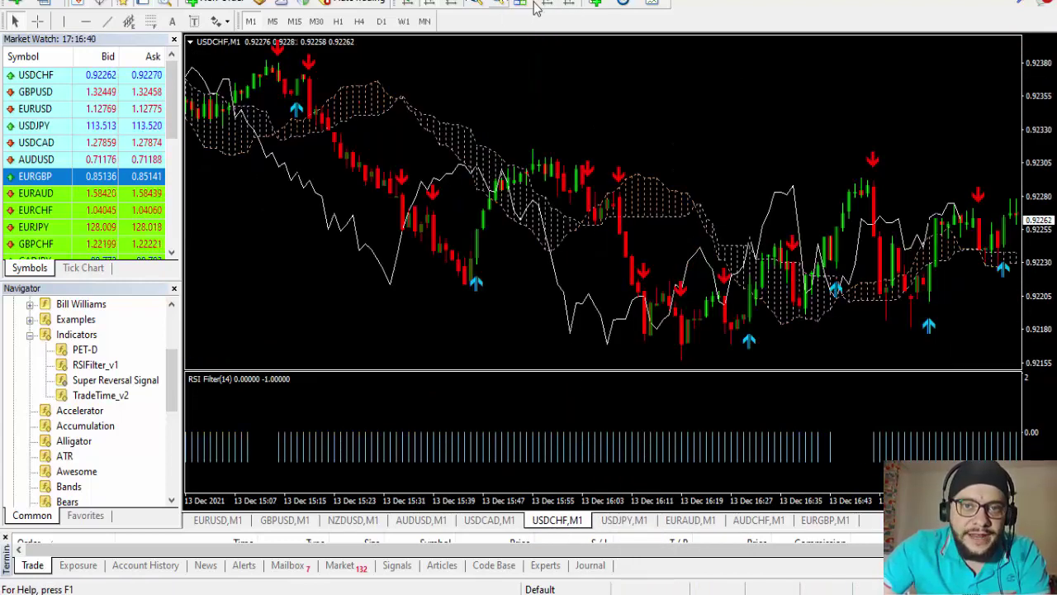
{"action": "left_click", "coordinate": [573, 5]}
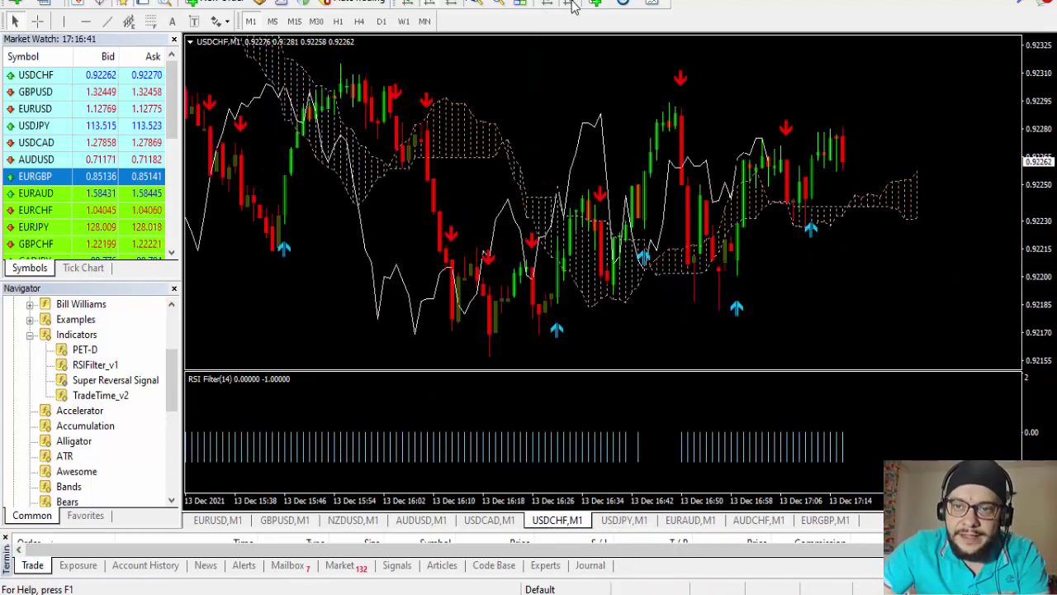
{"action": "left_click", "coordinate": [489, 521]}
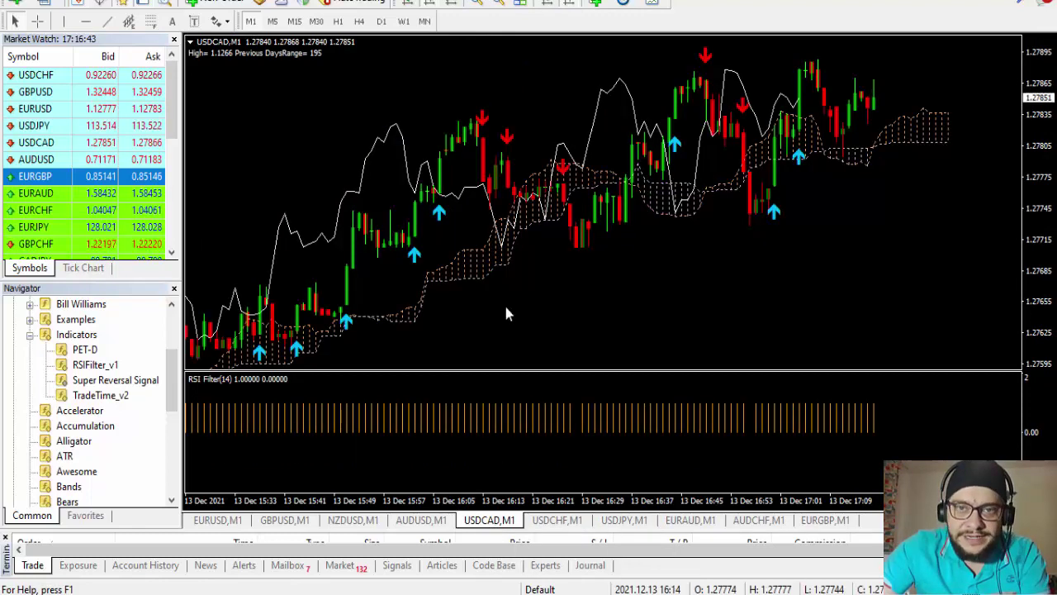
{"action": "left_click", "coordinate": [419, 520]}
{"action": "left_click", "coordinate": [826, 520]}
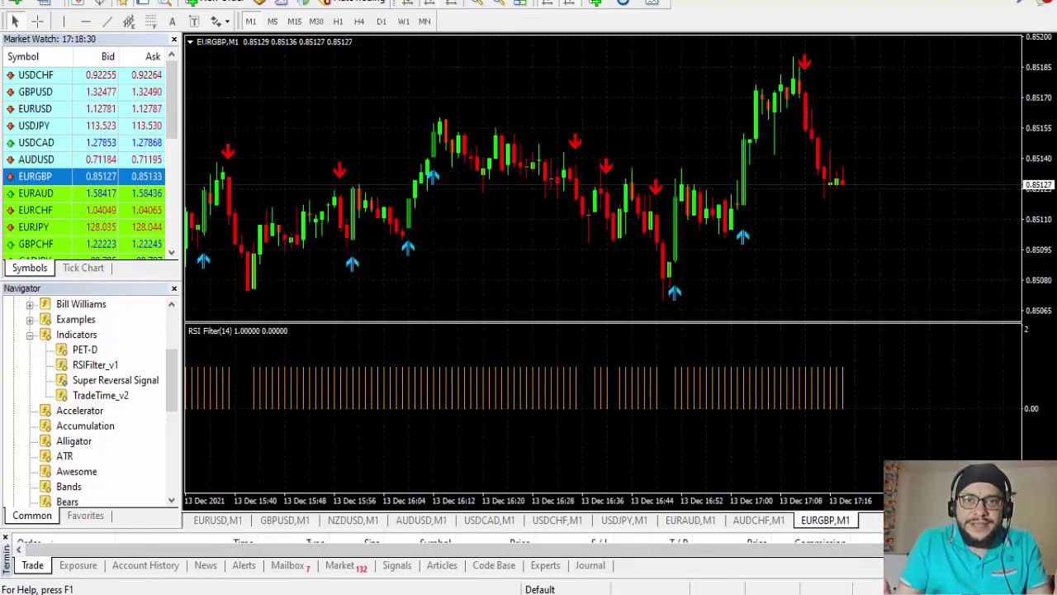